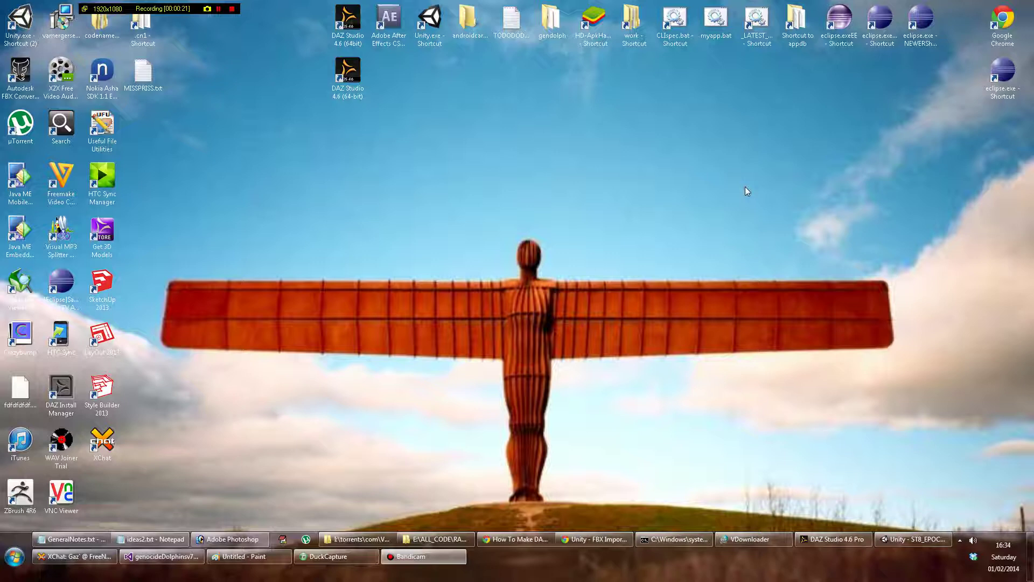
- Switch to DAZ Studio and examine the dressed, white-haired female figure up close and from the front
{"action": "left_click", "coordinate": [848, 542]}
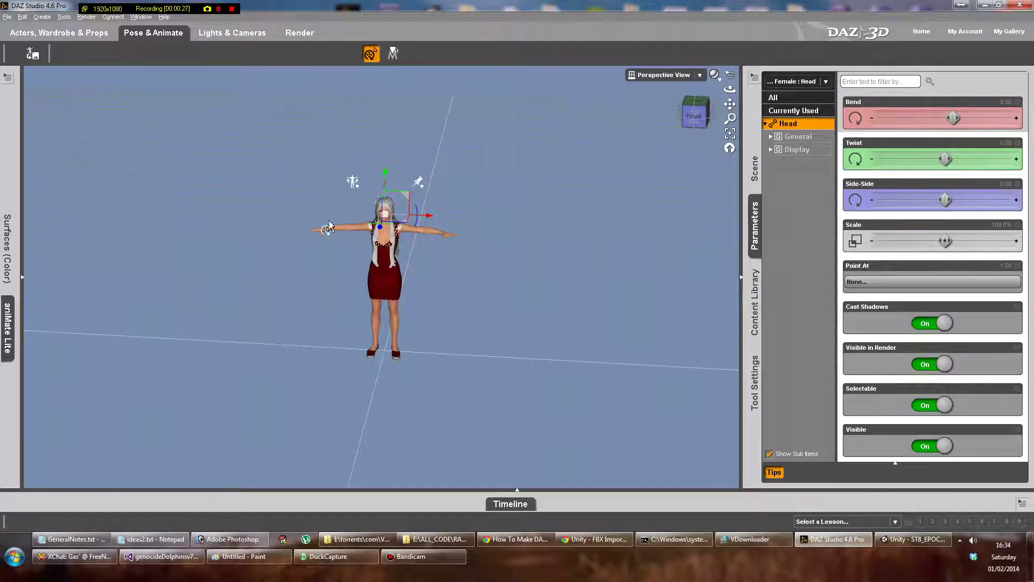
{"action": "scroll", "coordinate": [330, 225], "scroll_direction": "up", "scroll_amount": 3}
{"action": "scroll", "coordinate": [326, 228], "scroll_direction": "up", "scroll_amount": 6}
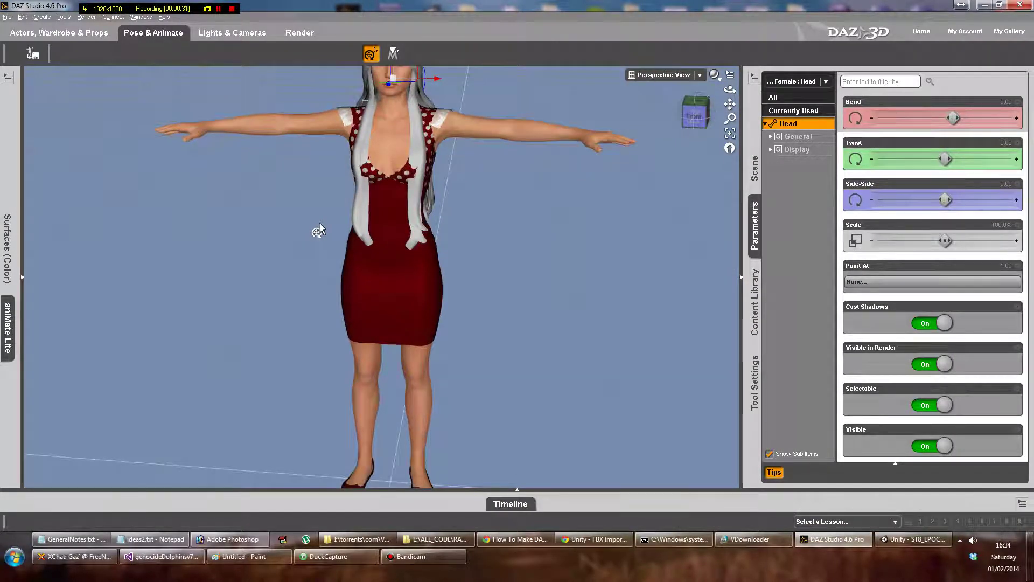
{"action": "scroll", "coordinate": [320, 229], "scroll_direction": "down", "scroll_amount": 3}
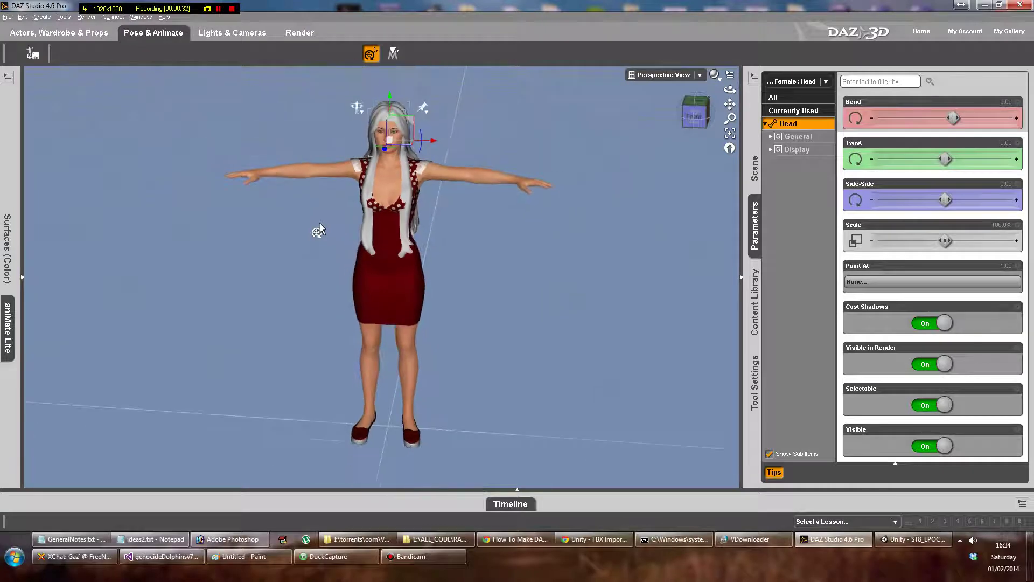
{"action": "scroll", "coordinate": [319, 230], "scroll_direction": "down", "scroll_amount": 3}
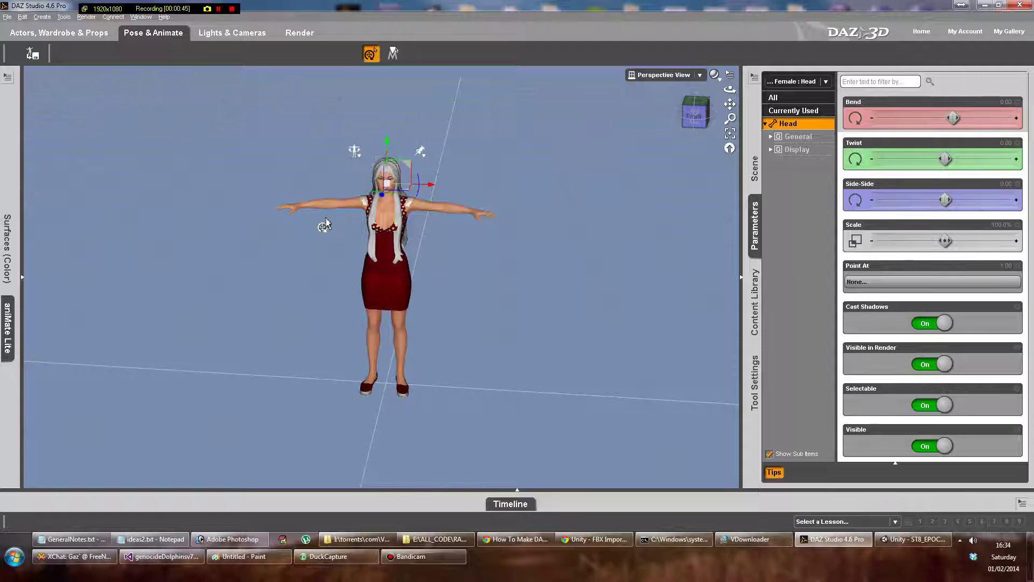
{"action": "scroll", "coordinate": [321, 215], "scroll_direction": "down", "scroll_amount": 1}
{"action": "scroll", "coordinate": [321, 216], "scroll_direction": "up", "scroll_amount": 5}
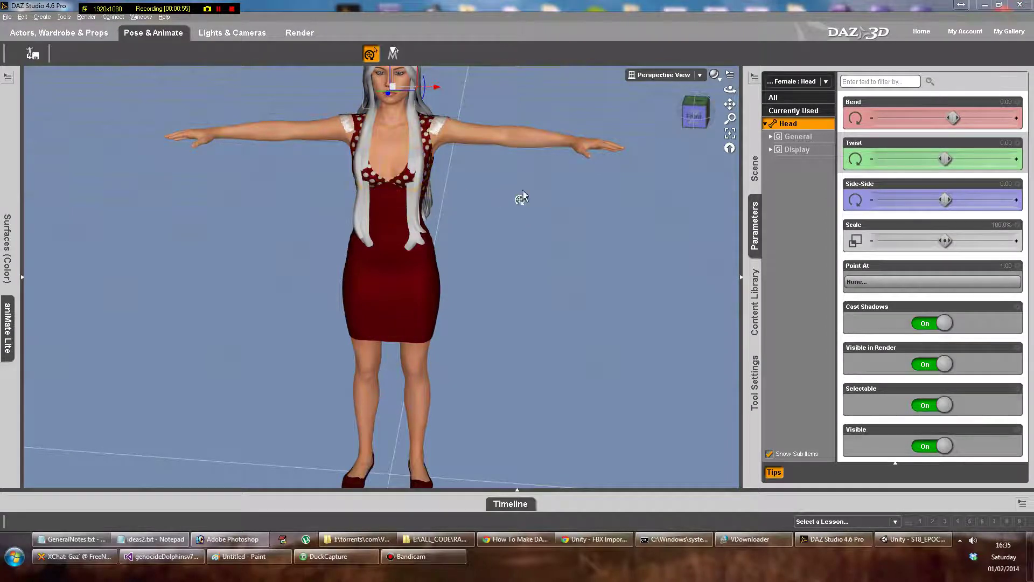
{"action": "left_click", "coordinate": [523, 196]}
{"action": "scroll", "coordinate": [519, 195], "scroll_direction": "up", "scroll_amount": 2}
{"action": "scroll", "coordinate": [520, 195], "scroll_direction": "down", "scroll_amount": 6}
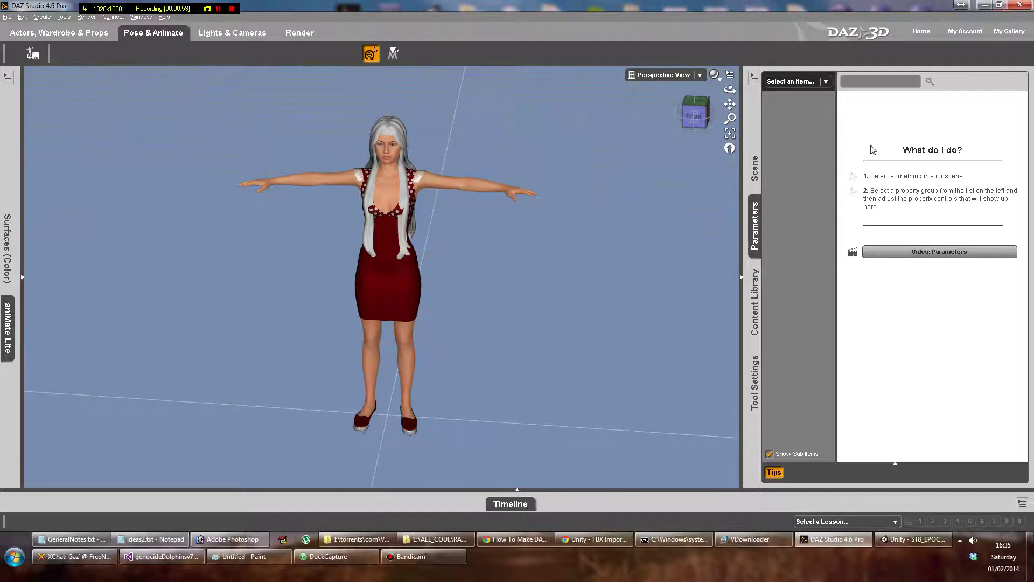
{"action": "mouse_move", "coordinate": [732, 92]}
{"action": "left_mouse_down"}
{"action": "mouse_move", "coordinate": [803, 105]}
{"action": "mouse_move", "coordinate": [636, 87]}
{"action": "mouse_move", "coordinate": [730, 92]}
{"action": "left_mouse_up"}
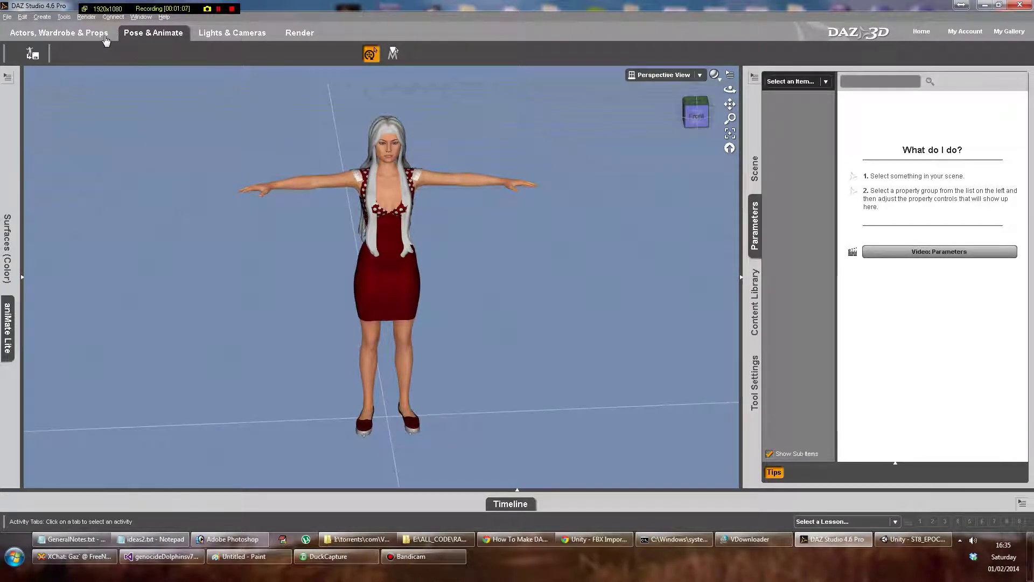
- Export the figure to the WOMEN folder as Autodesk FBX file YOUTUBETESTWOMAN, accepting the FBX 2012 Binary options with embedded textures and merged clothing
{"action": "left_click", "coordinate": [7, 17]}
{"action": "left_click", "coordinate": [37, 129]}
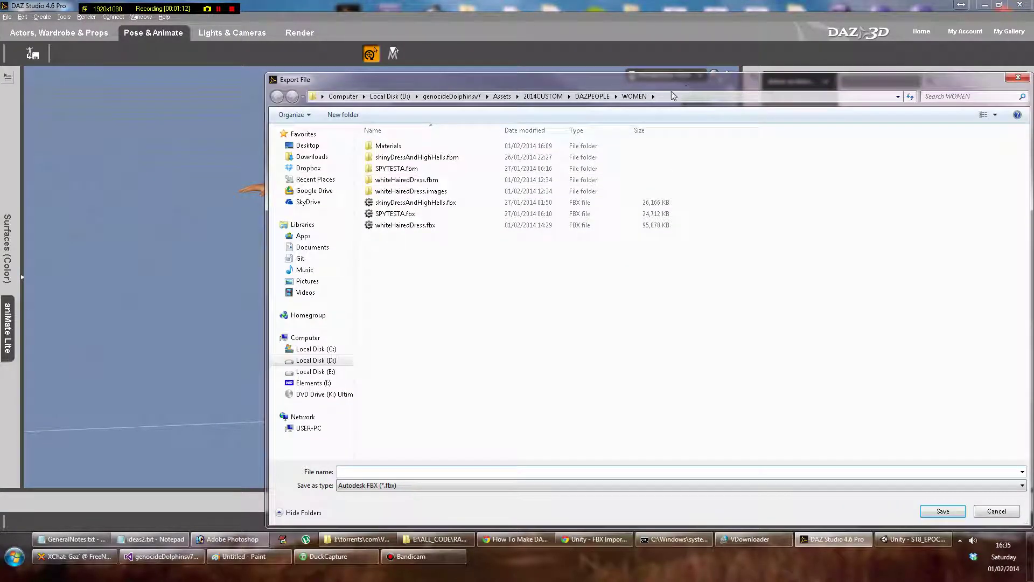
{"action": "left_click_drag", "start_coordinate": [601, 75], "coordinate": [522, 75]}
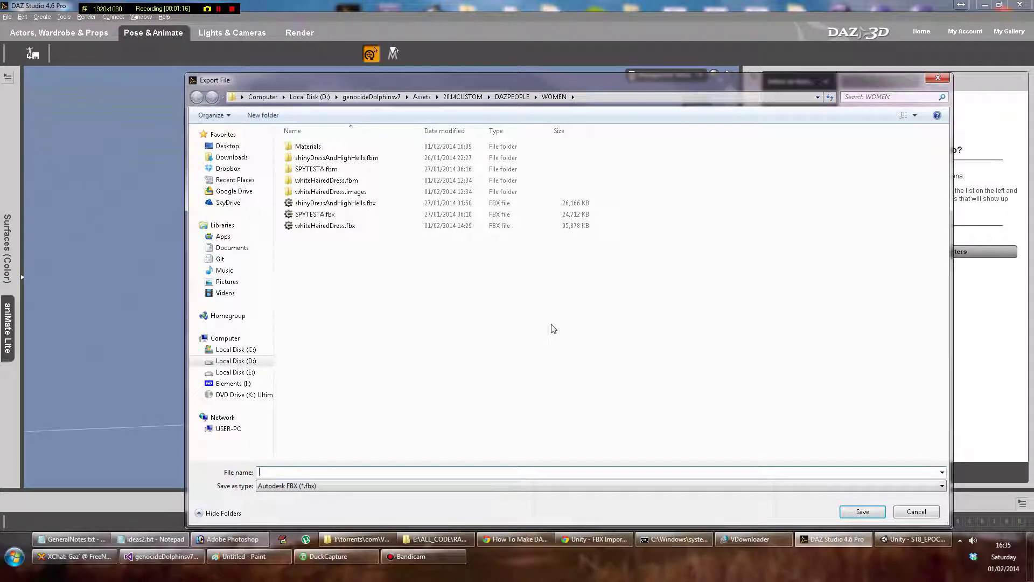
{"action": "type", "text": "YOUTUBETESTWOMAN"}
{"action": "key", "text": "Return"}
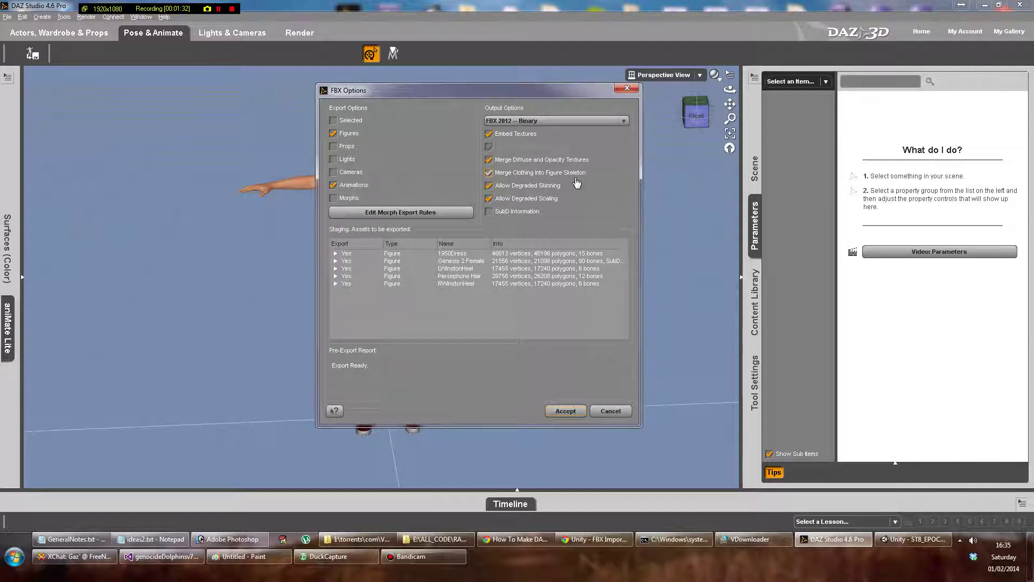
{"action": "left_click_drag", "start_coordinate": [536, 97], "coordinate": [633, 139]}
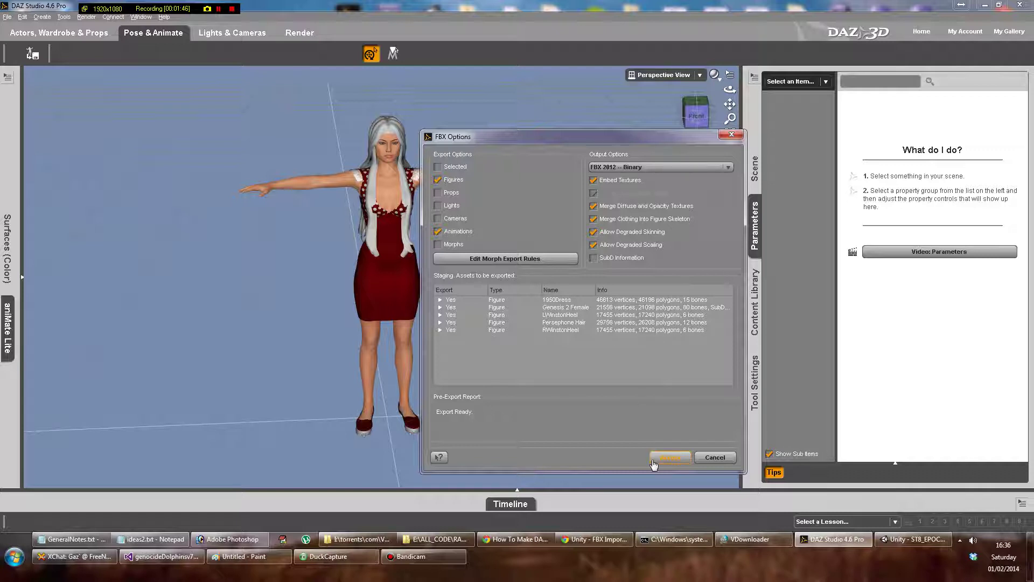
{"action": "left_click", "coordinate": [662, 459]}
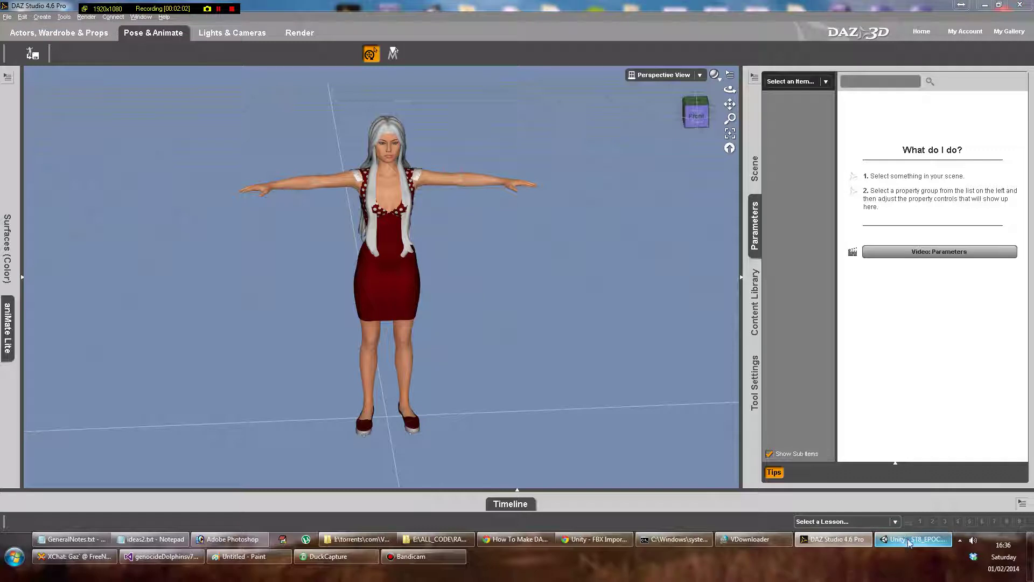
- Minimize DAZ Studio and switch to the Unity editor in a maximized window
{"action": "mouse_move", "coordinate": [908, 539]}
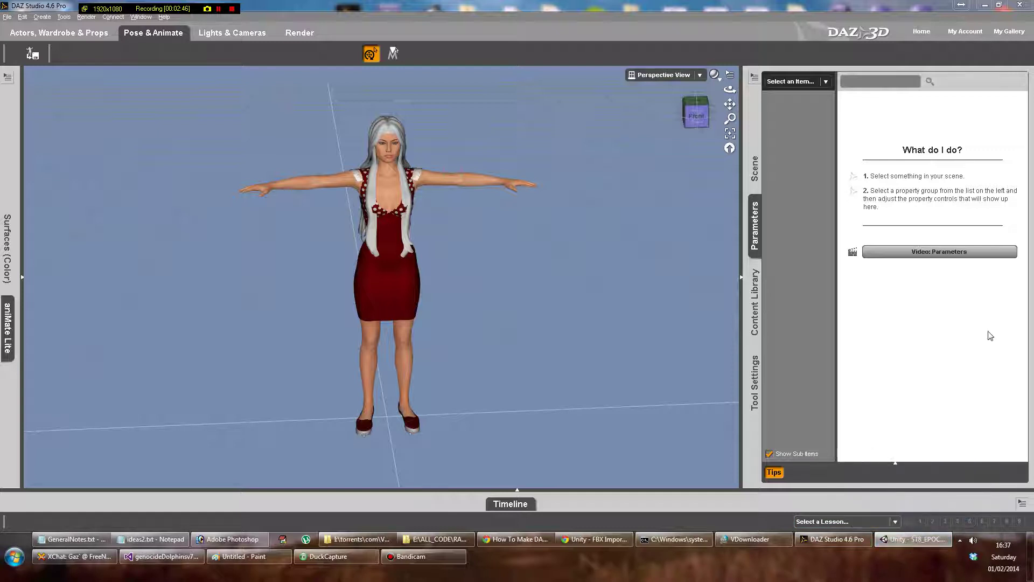
{"action": "left_click", "coordinate": [984, 5]}
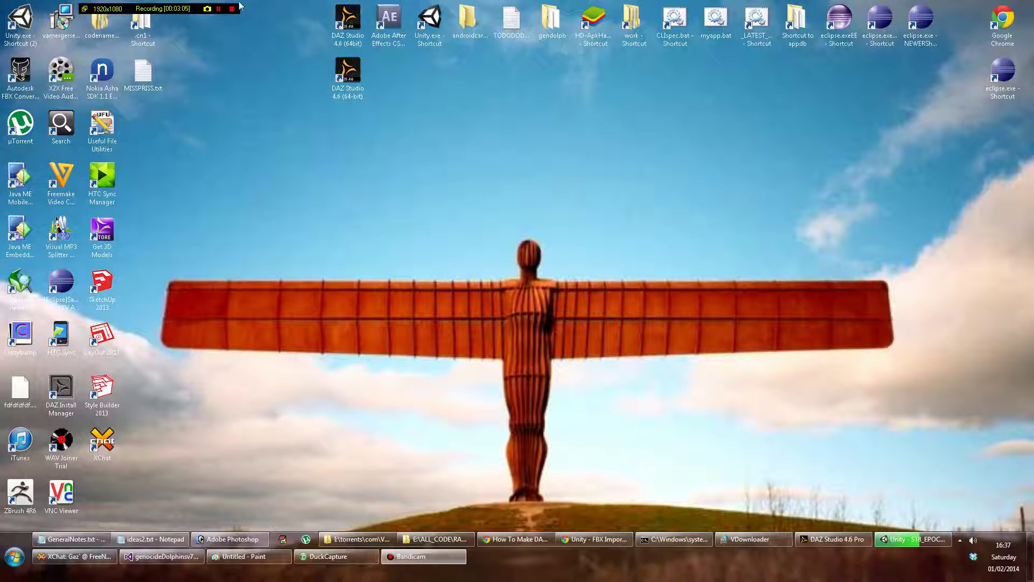
{"action": "left_click", "coordinate": [219, 10]}
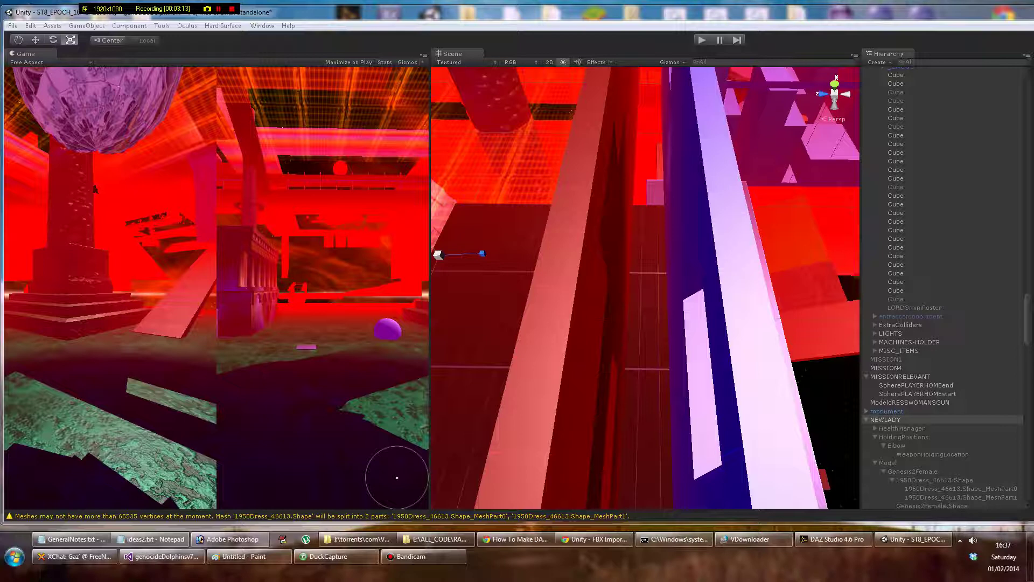
{"action": "key", "text": "super+Up"}
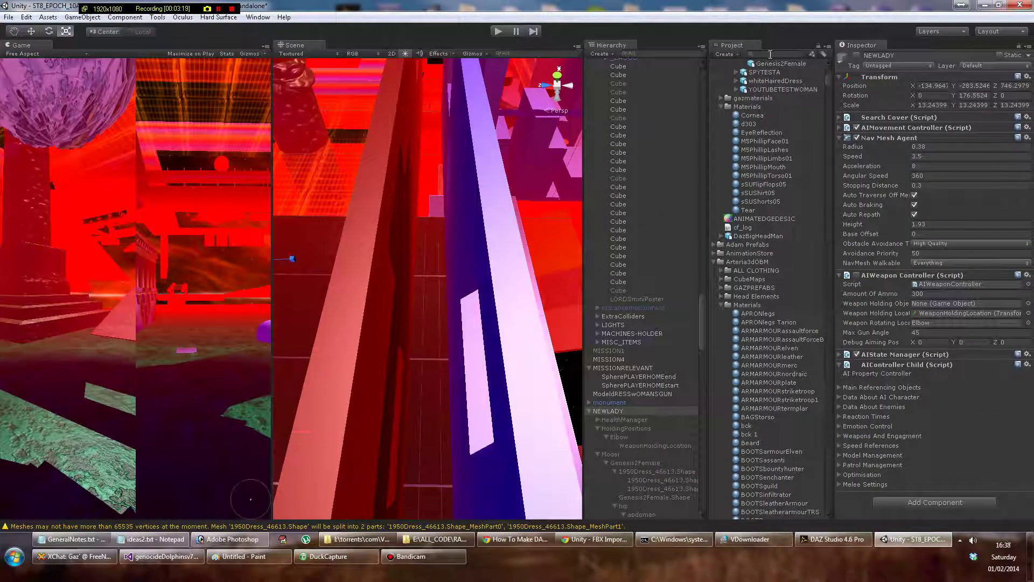
- Search the project assets for YOUTUBE, select the YOUTUBETESTWOMAN model and turn its preview to the front
{"action": "type", "text": "YOUTUBE"}
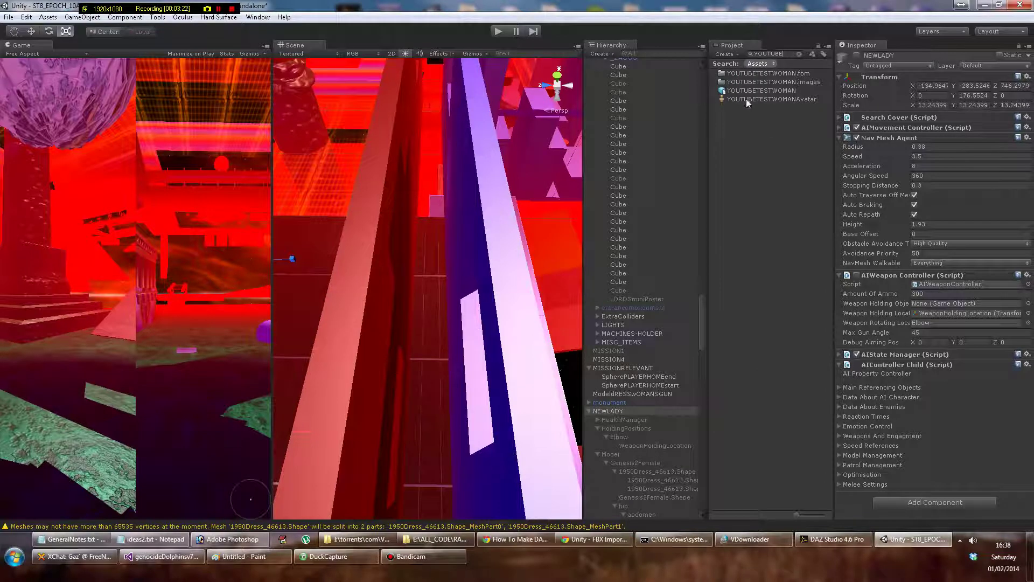
{"action": "left_click", "coordinate": [751, 92]}
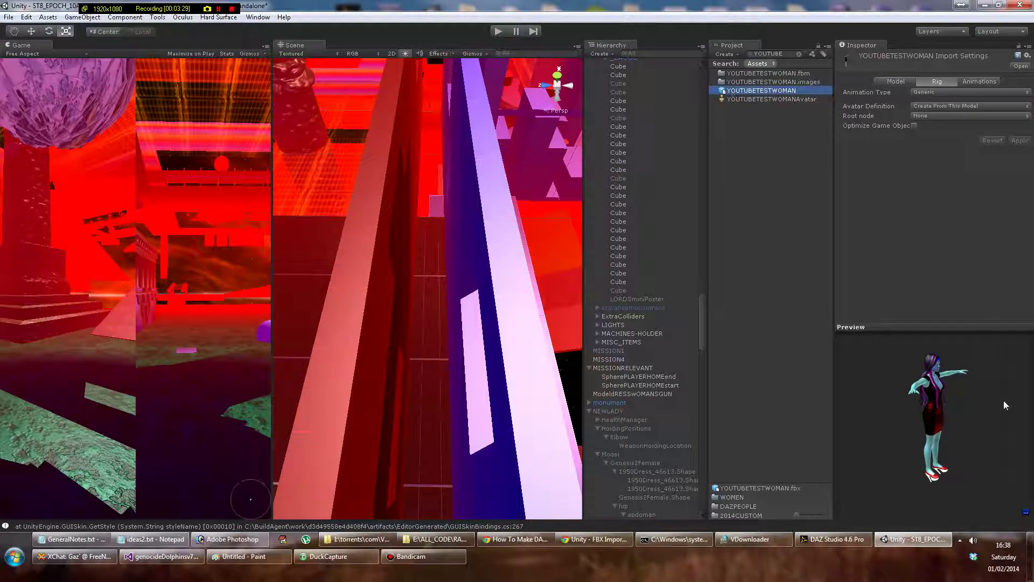
{"action": "left_click_drag", "start_coordinate": [945, 423], "coordinate": [953, 396]}
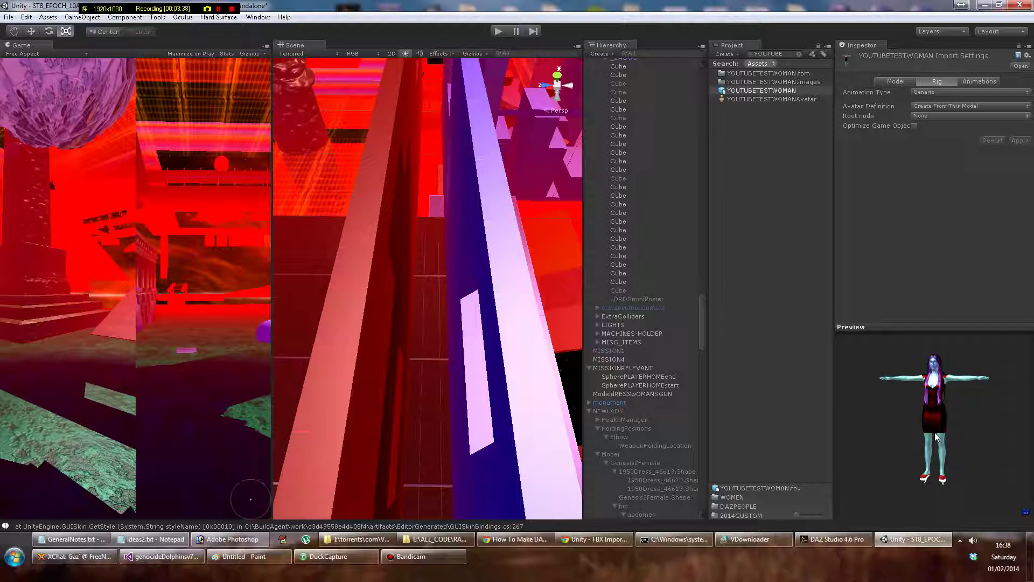
{"action": "mouse_move", "coordinate": [922, 376]}
{"action": "left_mouse_down"}
{"action": "mouse_move", "coordinate": [972, 464]}
{"action": "mouse_move", "coordinate": [941, 442]}
{"action": "mouse_move", "coordinate": [921, 384]}
{"action": "left_mouse_up"}
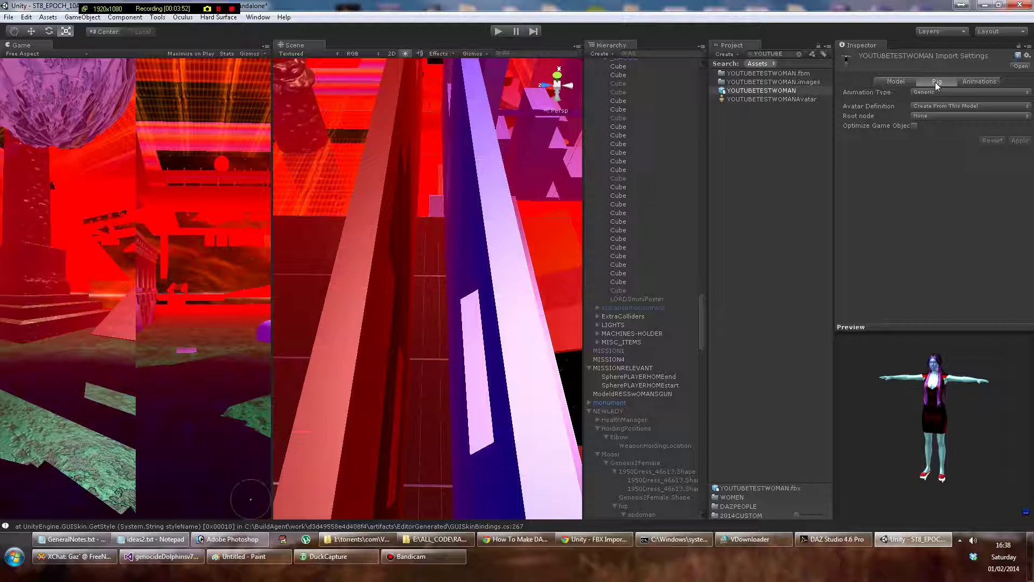
- Set the YOUTUBETESTWOMAN rig's Animation Type to Humanoid, apply the import settings and check the preview
{"action": "left_click", "coordinate": [946, 93]}
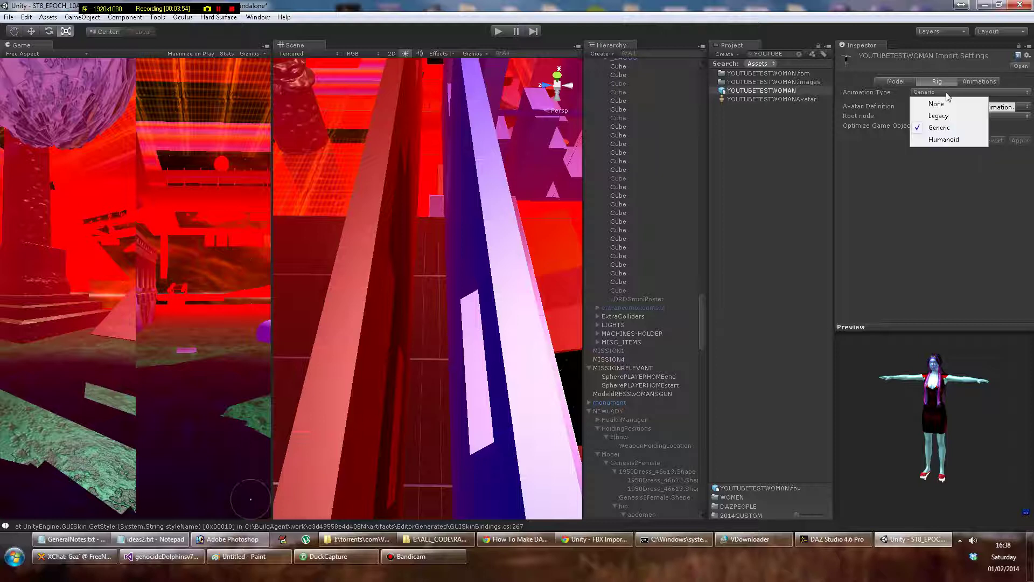
{"action": "left_click", "coordinate": [949, 142]}
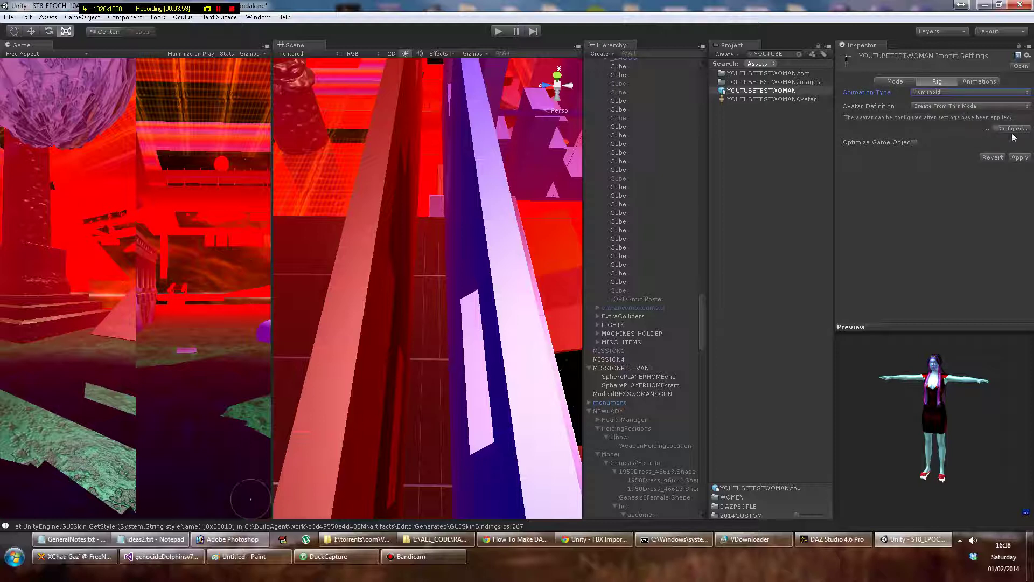
{"action": "left_click", "coordinate": [1020, 157]}
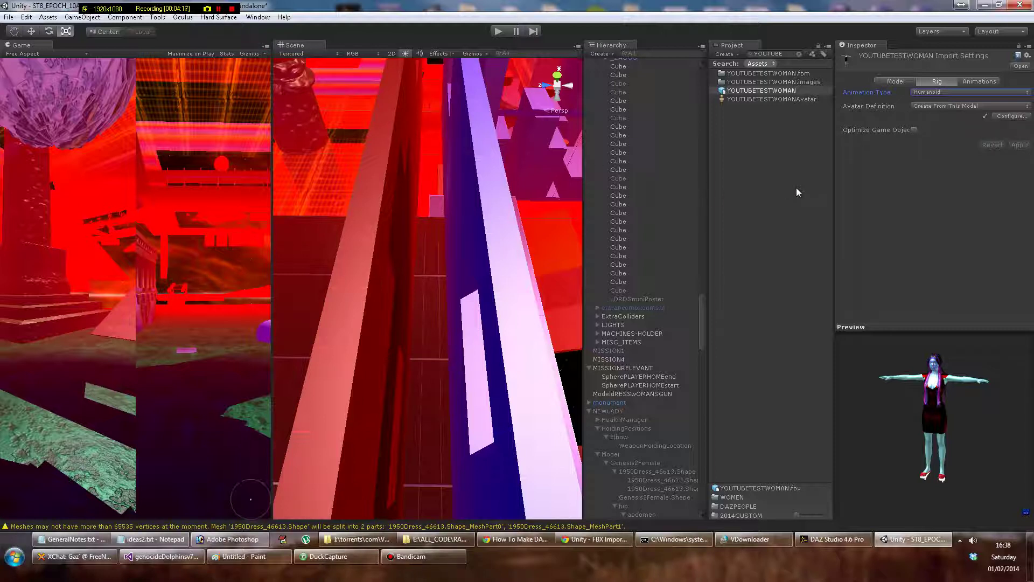
{"action": "left_click", "coordinate": [219, 9]}
{"action": "left_click", "coordinate": [217, 9]}
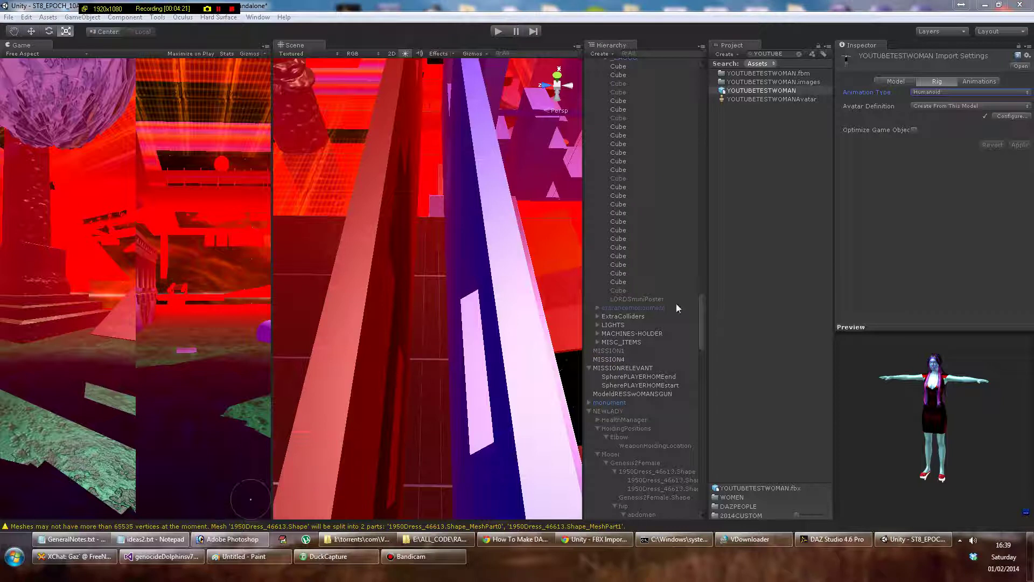
{"action": "left_click_drag", "start_coordinate": [941, 416], "coordinate": [903, 376]}
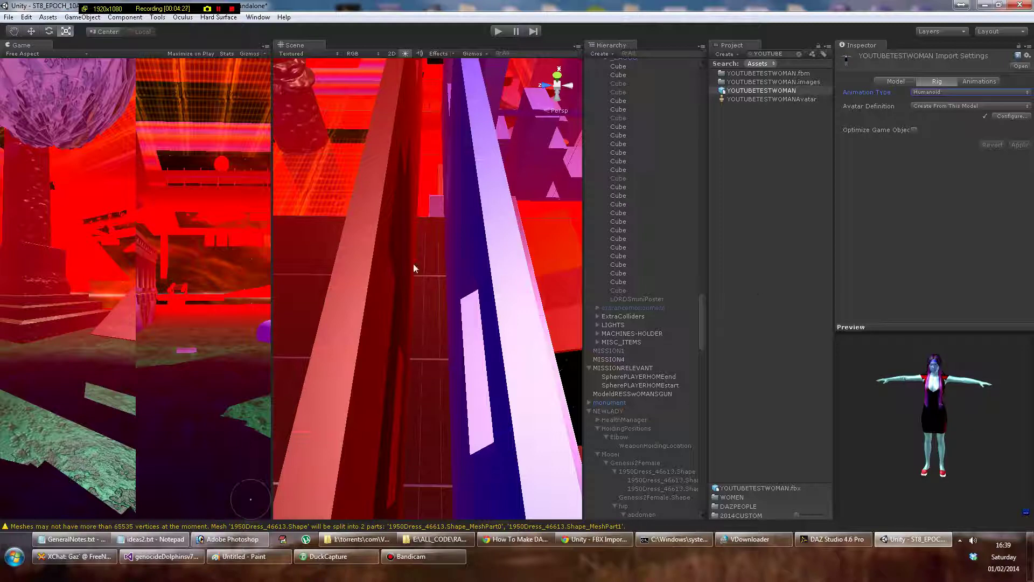
- Place the YOUTUBETESTWOMAN model in the scene on the open walkway beside the row of palm trees
{"action": "scroll", "coordinate": [509, 280], "scroll_direction": "down", "scroll_amount": 10}
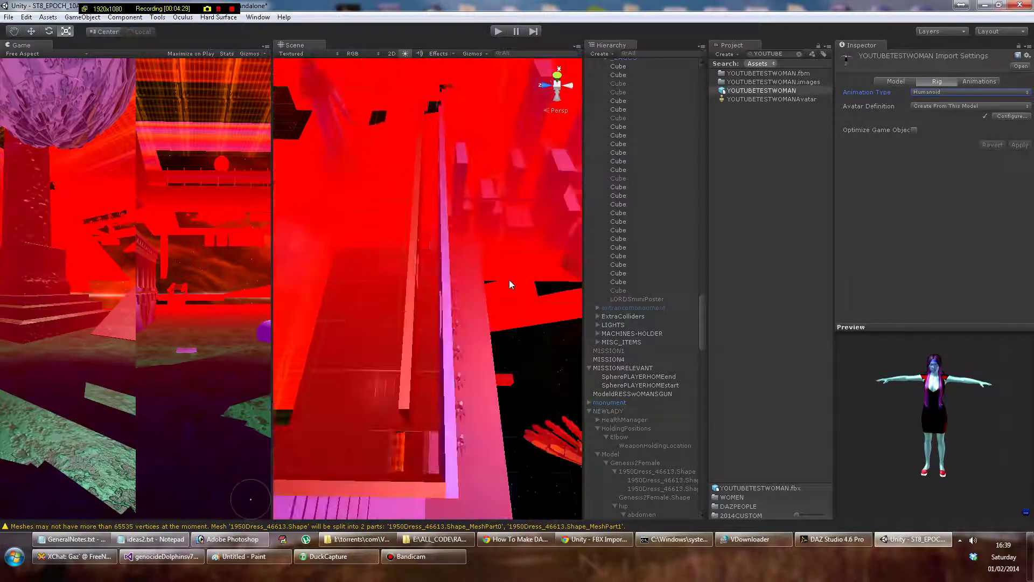
{"action": "scroll", "coordinate": [503, 304], "scroll_direction": "up", "scroll_amount": 8}
{"action": "scroll", "coordinate": [479, 322], "scroll_direction": "down", "scroll_amount": 4}
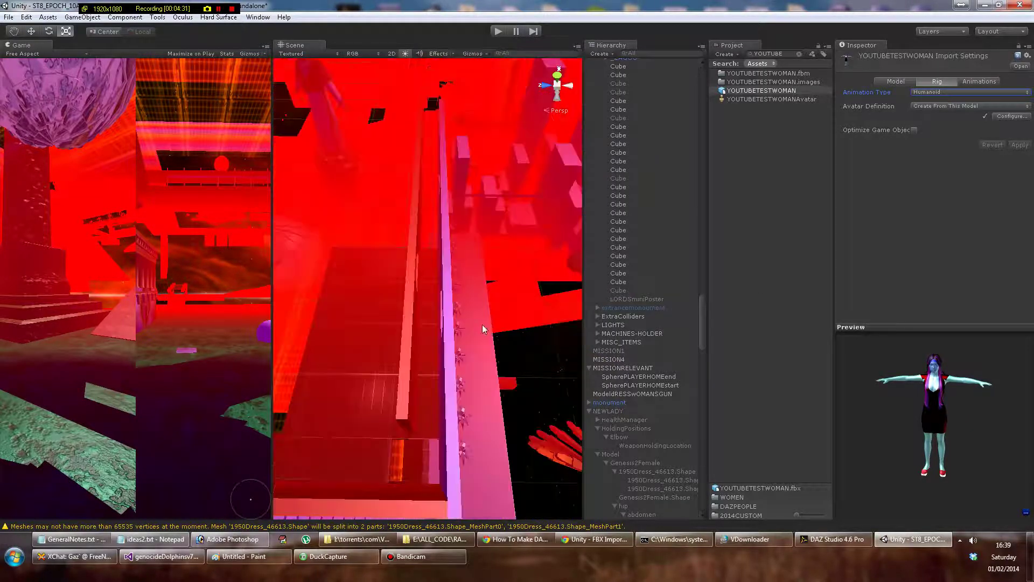
{"action": "middle_click_drag", "start_coordinate": [483, 324], "coordinate": [422, 221]}
{"action": "scroll", "coordinate": [422, 221], "scroll_direction": "up", "scroll_amount": 4}
{"action": "middle_click_drag", "start_coordinate": [425, 156], "coordinate": [435, 289]}
{"action": "scroll", "coordinate": [434, 289], "scroll_direction": "up", "scroll_amount": 4}
{"action": "left_click_drag", "start_coordinate": [434, 288], "coordinate": [346, 294], "text": "alt"}
{"action": "scroll", "coordinate": [346, 294], "scroll_direction": "up", "scroll_amount": 3}
{"action": "middle_click_drag", "start_coordinate": [345, 295], "coordinate": [435, 285]}
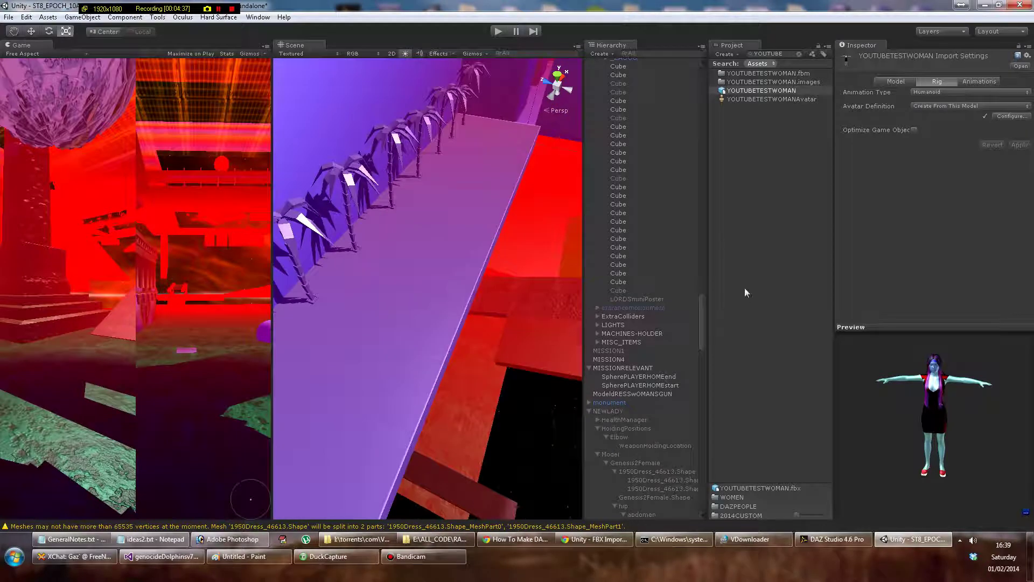
{"action": "left_click_drag", "start_coordinate": [771, 91], "coordinate": [409, 296]}
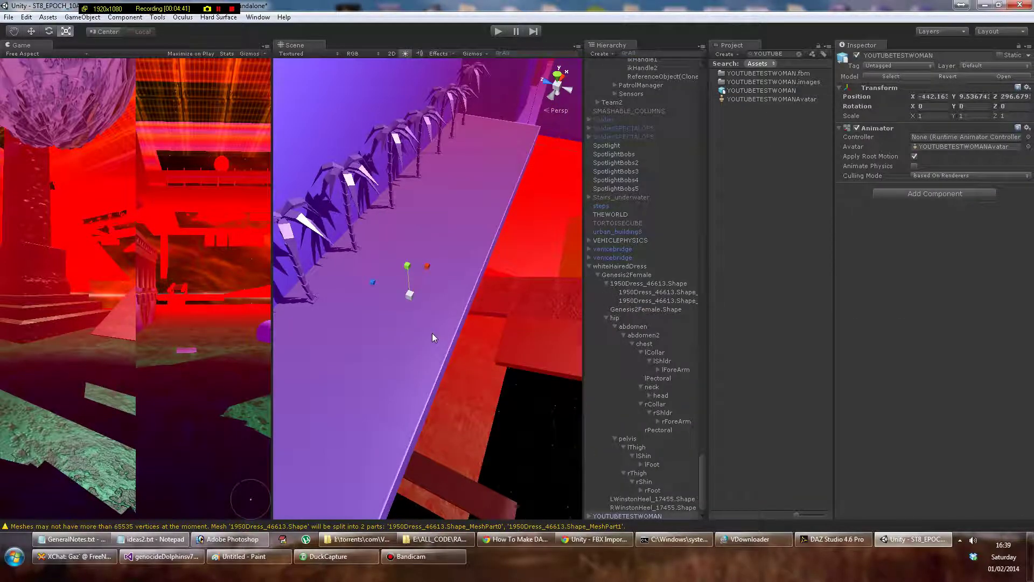
{"action": "key", "text": "f"}
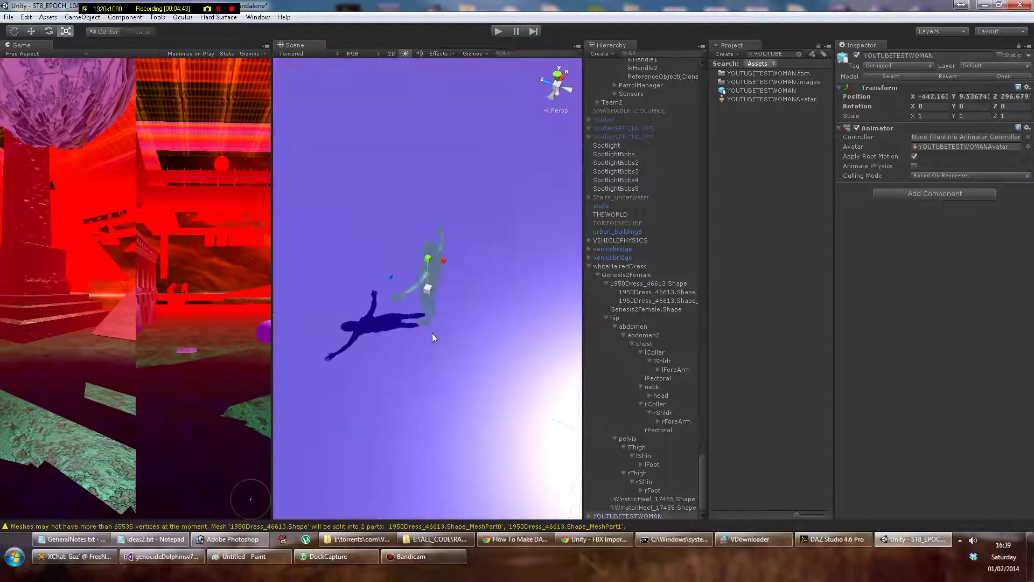
- Rotate the placed YOUTUBETESTWOMAN model about its vertical axis and clear the selection
{"action": "left_click_drag", "start_coordinate": [385, 367], "coordinate": [625, 264], "text": "alt"}
{"action": "scroll", "coordinate": [433, 318], "scroll_direction": "up", "scroll_amount": 10}
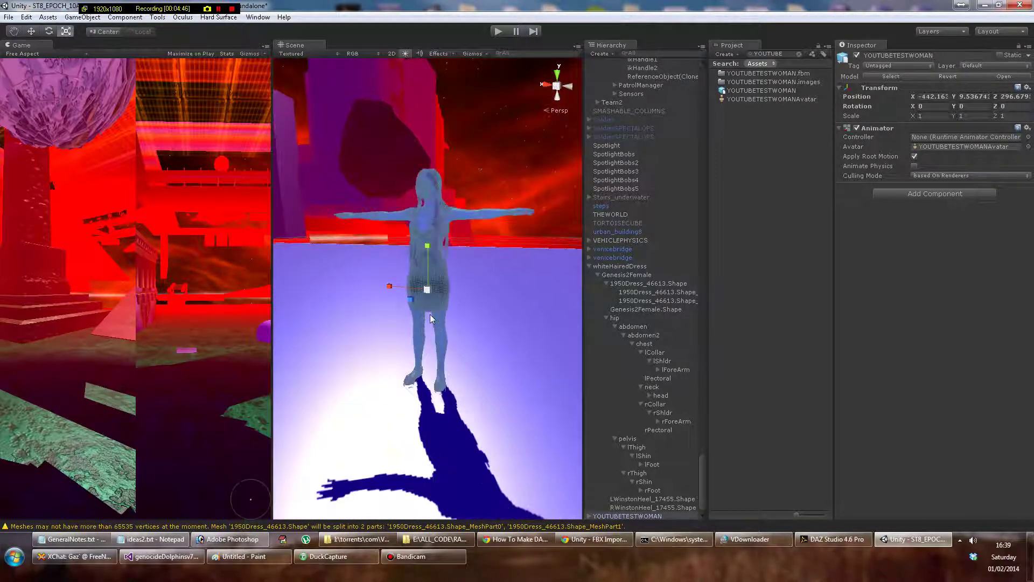
{"action": "left_click", "coordinate": [49, 31]}
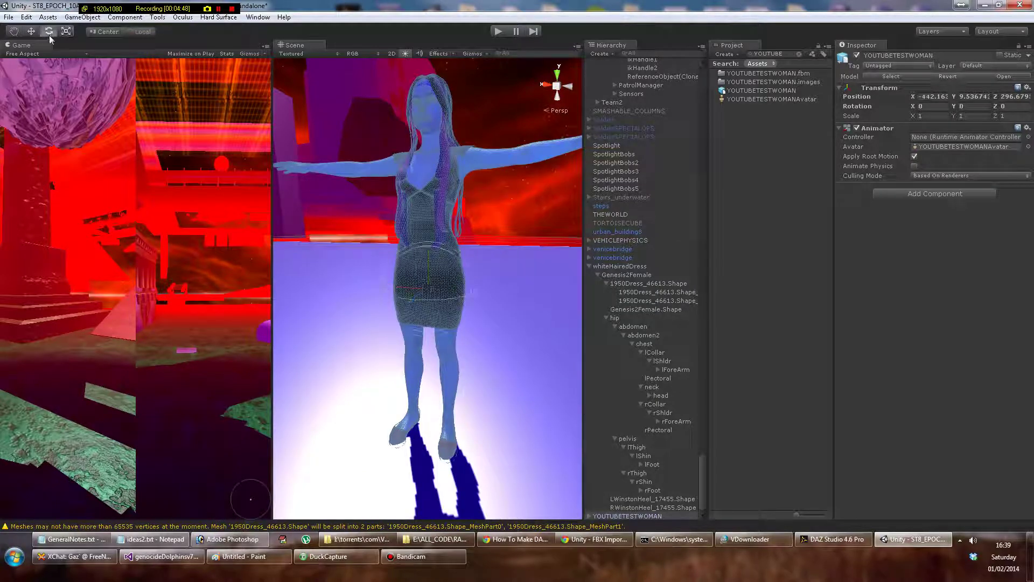
{"action": "left_click_drag", "start_coordinate": [434, 298], "coordinate": [100, 221]}
{"action": "left_click", "coordinate": [531, 202]}
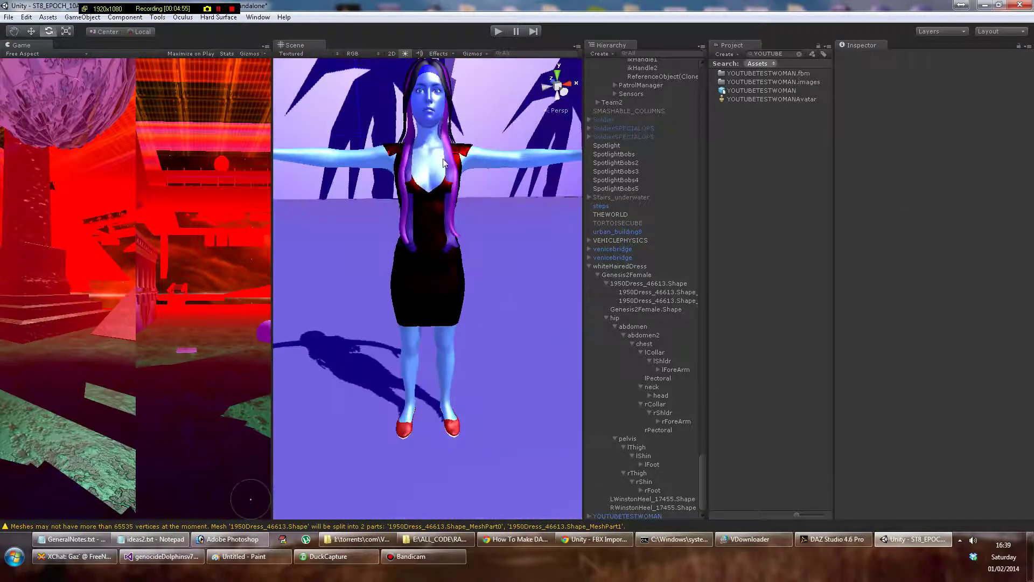
- Examine the placed model's face, hair, dress, legs and shoes up close in the scene
{"action": "middle_click_drag", "start_coordinate": [414, 166], "coordinate": [434, 370]}
{"action": "scroll", "coordinate": [436, 250], "scroll_direction": "up", "scroll_amount": 5}
{"action": "scroll", "coordinate": [425, 355], "scroll_direction": "down", "scroll_amount": 8}
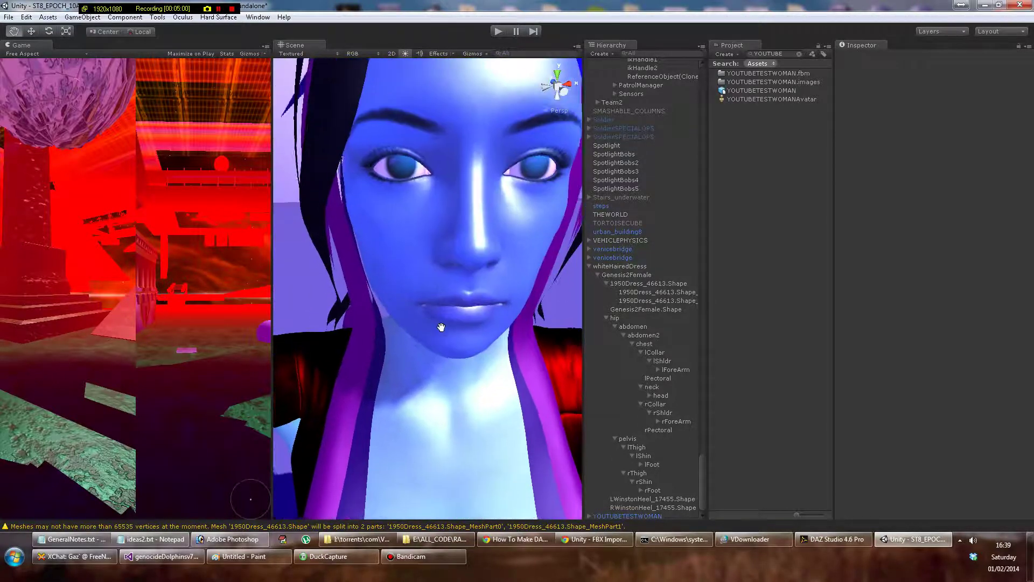
{"action": "scroll", "coordinate": [443, 332], "scroll_direction": "down", "scroll_amount": 1}
{"action": "left_click_drag", "start_coordinate": [443, 332], "coordinate": [502, 320], "text": "alt"}
{"action": "middle_click_drag", "start_coordinate": [433, 344], "coordinate": [485, 178]}
{"action": "scroll", "coordinate": [484, 177], "scroll_direction": "up", "scroll_amount": 2}
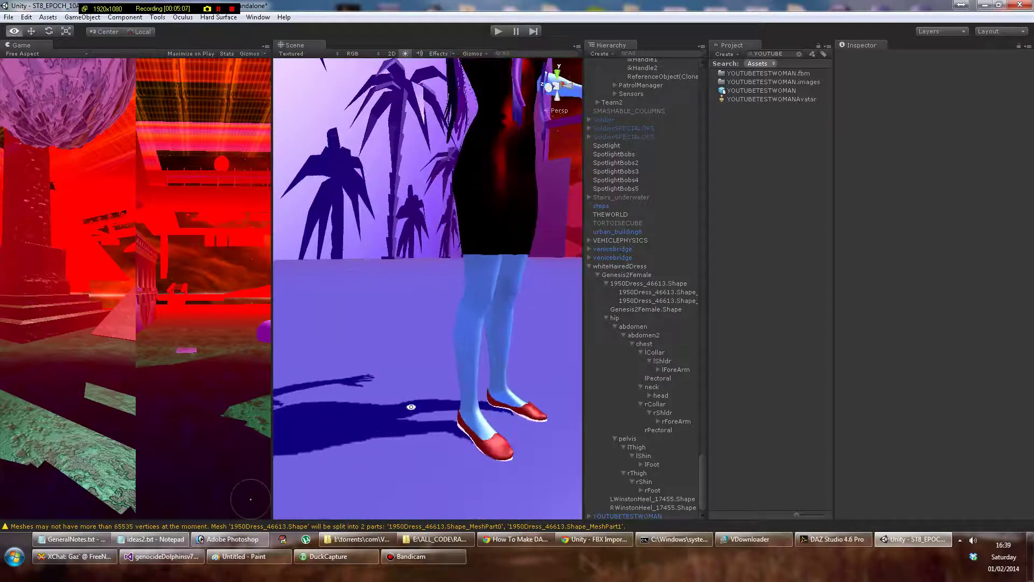
- Select the YOUTUBETESTWOMAN model in the scene and open the Create Ragdoll wizard, placing it clear of the model
{"action": "left_click_drag", "start_coordinate": [423, 395], "coordinate": [291, 401], "text": "alt"}
{"action": "scroll", "coordinate": [474, 347], "scroll_direction": "down", "scroll_amount": 10}
{"action": "middle_click_drag", "start_coordinate": [478, 335], "coordinate": [465, 330]}
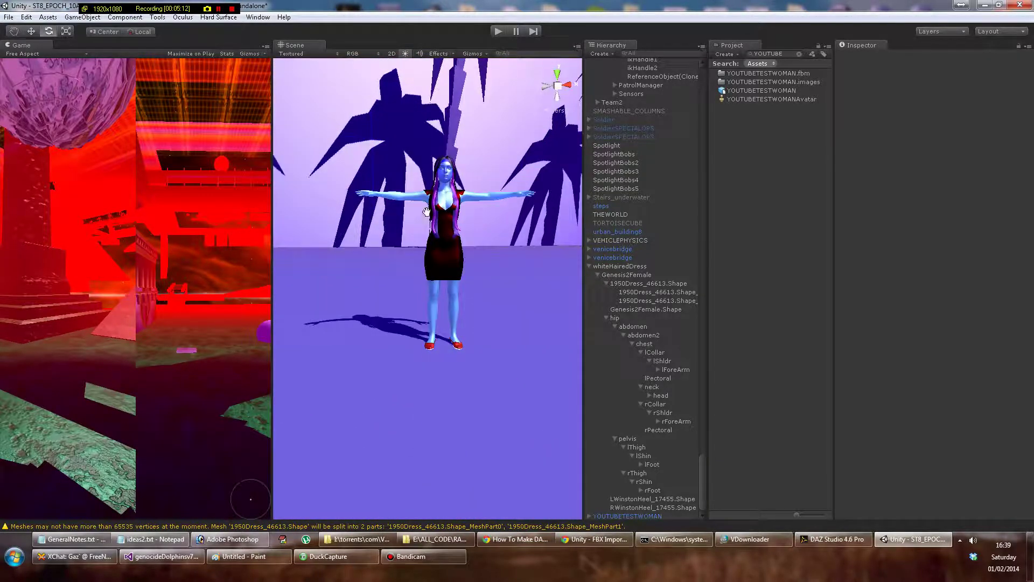
{"action": "middle_click_drag", "start_coordinate": [426, 215], "coordinate": [416, 286]}
{"action": "scroll", "coordinate": [417, 286], "scroll_direction": "up", "scroll_amount": 2}
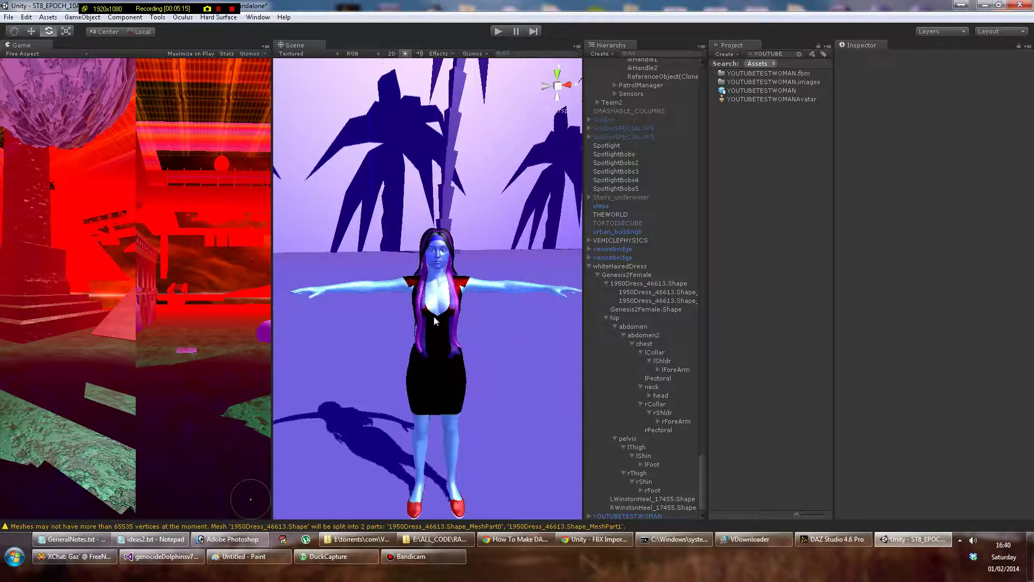
{"action": "left_click", "coordinate": [450, 284]}
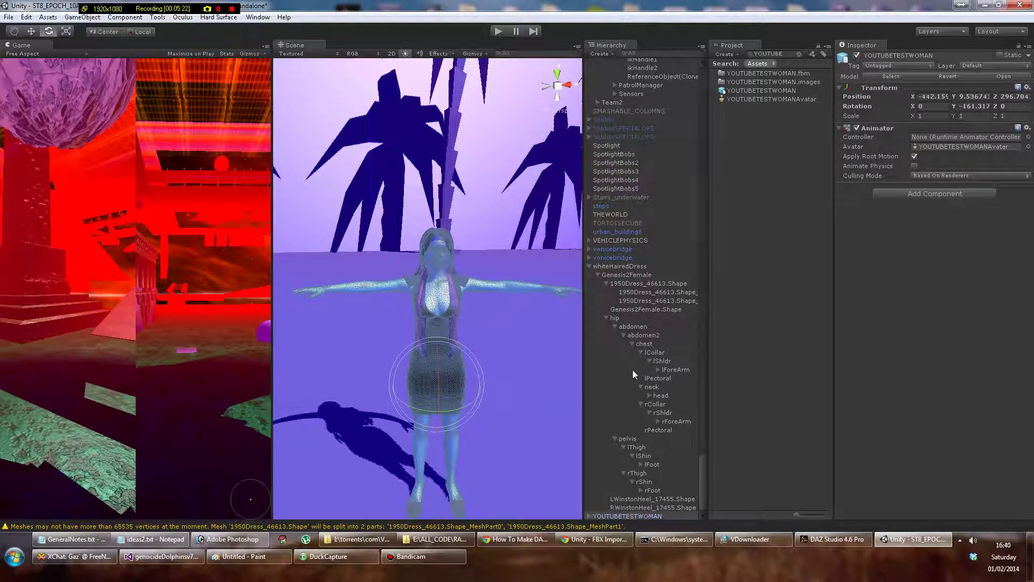
{"action": "left_click", "coordinate": [77, 17]}
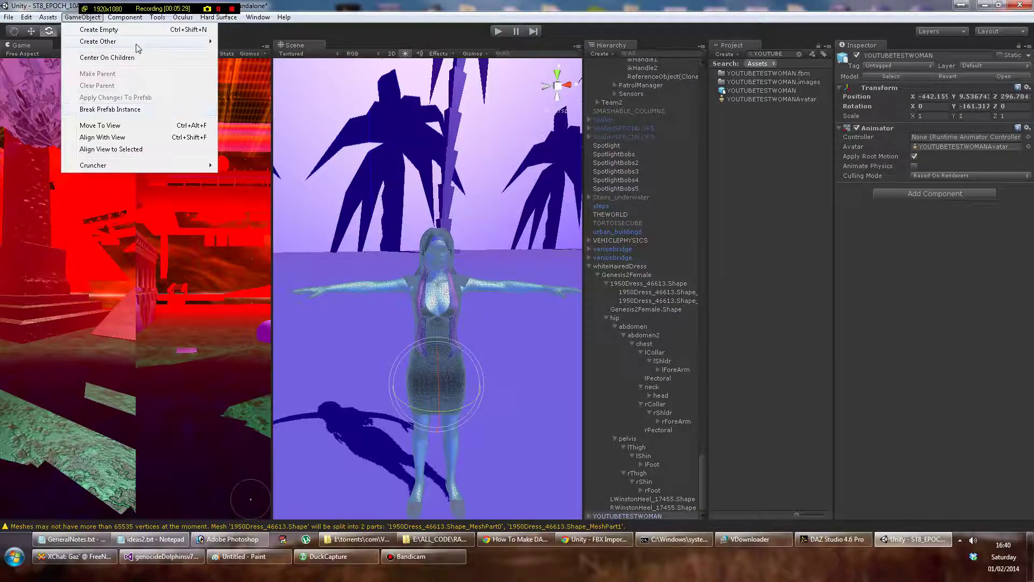
{"action": "mouse_move", "coordinate": [136, 43]}
{"action": "left_click", "coordinate": [280, 292]}
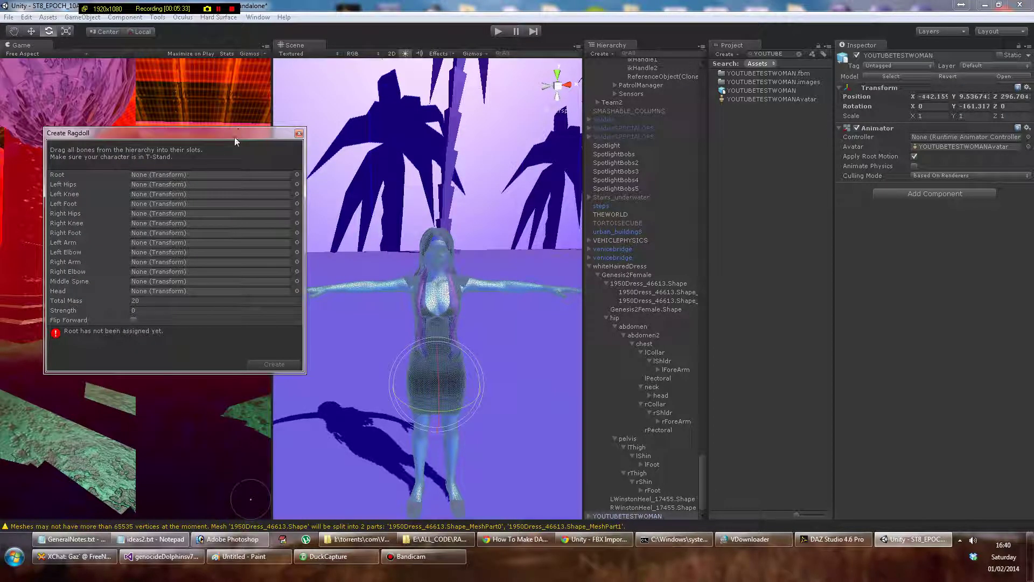
{"action": "left_click_drag", "start_coordinate": [228, 140], "coordinate": [234, 121]}
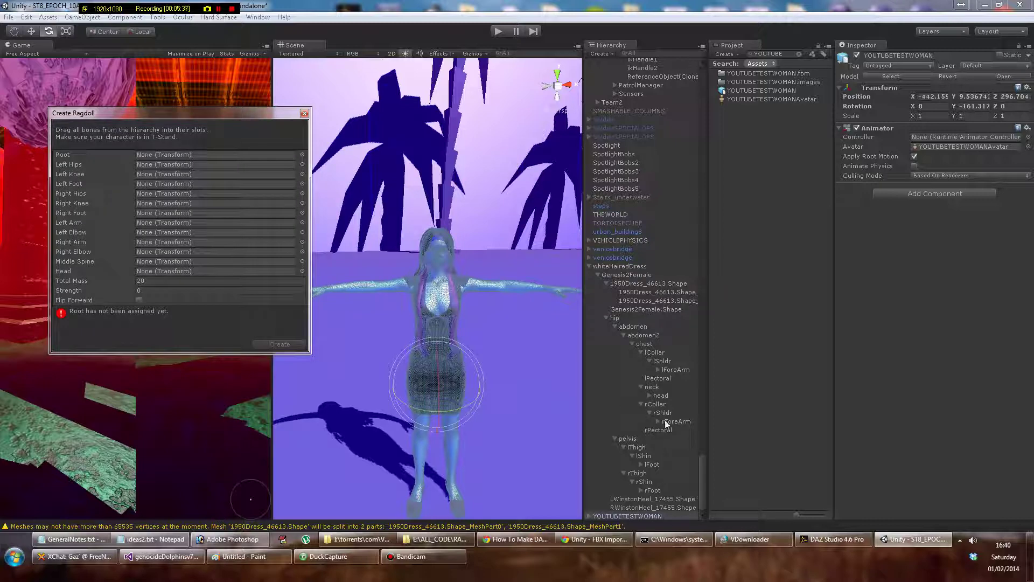
- Expand YOUTUBETESTWOMAN down to its hip bone and assign hip as the ragdoll's Root
{"action": "left_click", "coordinate": [589, 517]}
{"action": "scroll", "coordinate": [650, 415], "scroll_direction": "down", "scroll_amount": 2}
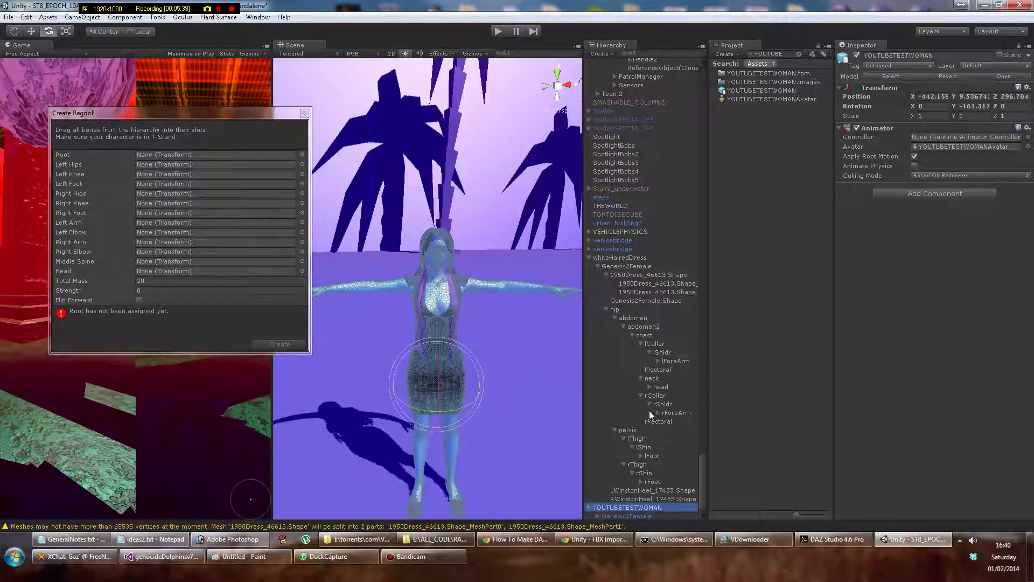
{"action": "left_click", "coordinate": [598, 515]}
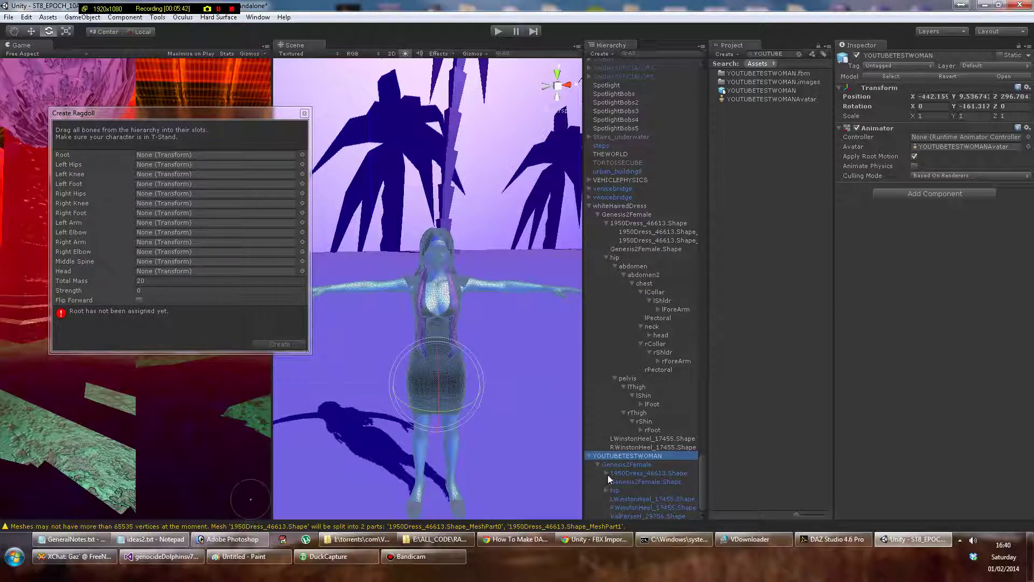
{"action": "left_click", "coordinate": [606, 489]}
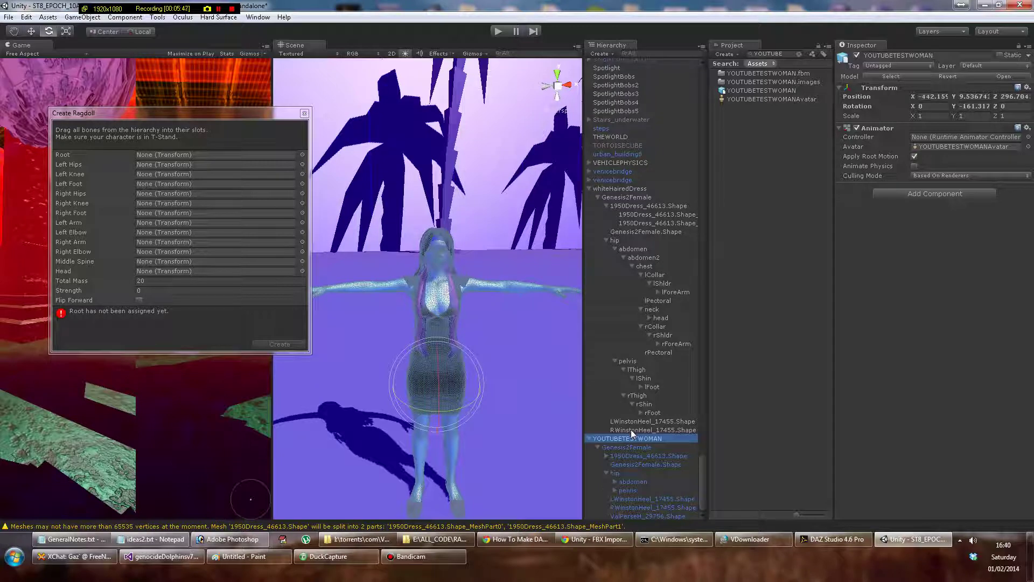
{"action": "double_click", "coordinate": [614, 472]}
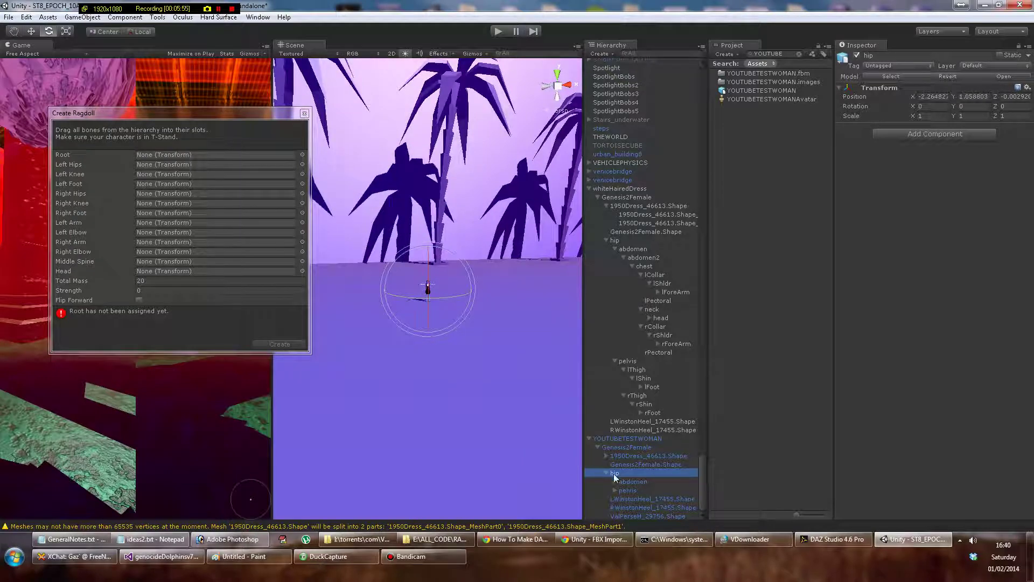
{"action": "left_click_drag", "start_coordinate": [614, 477], "coordinate": [179, 155]}
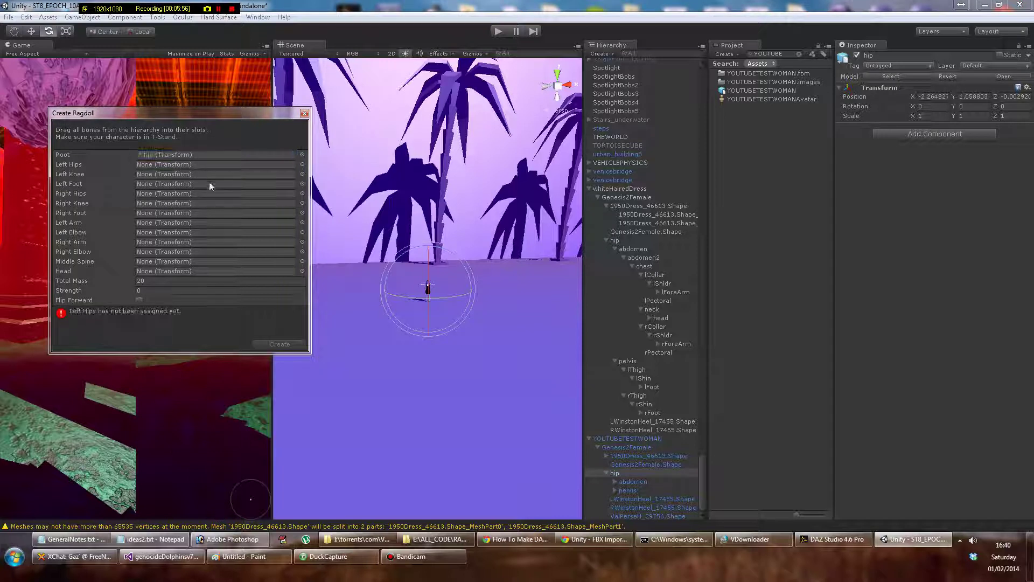
- Expand the YOUTUBETESTWOMAN skeleton from abdomen through chest and lCollar down to lHand
{"action": "left_click", "coordinate": [614, 482]}
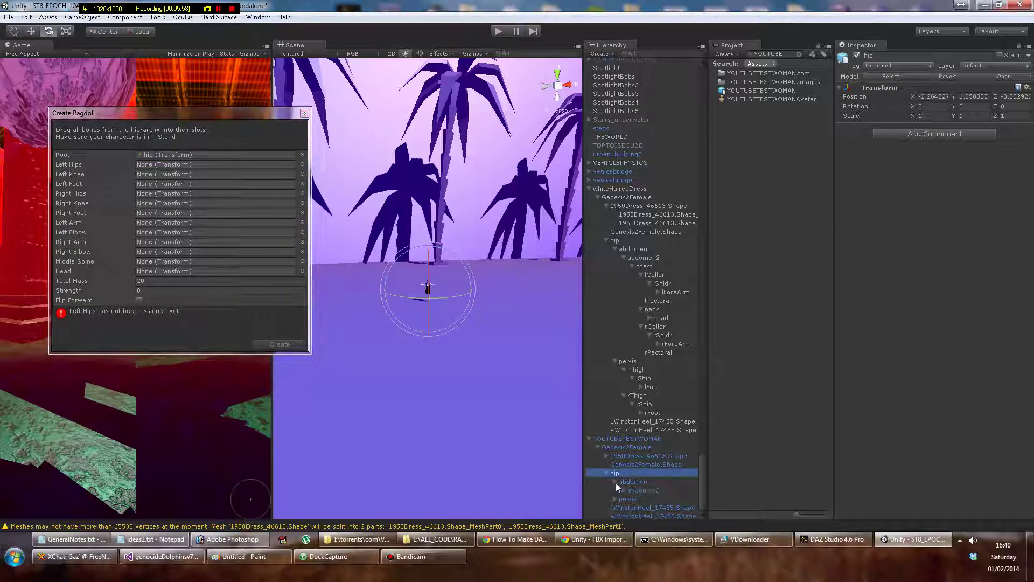
{"action": "left_click", "coordinate": [623, 482]}
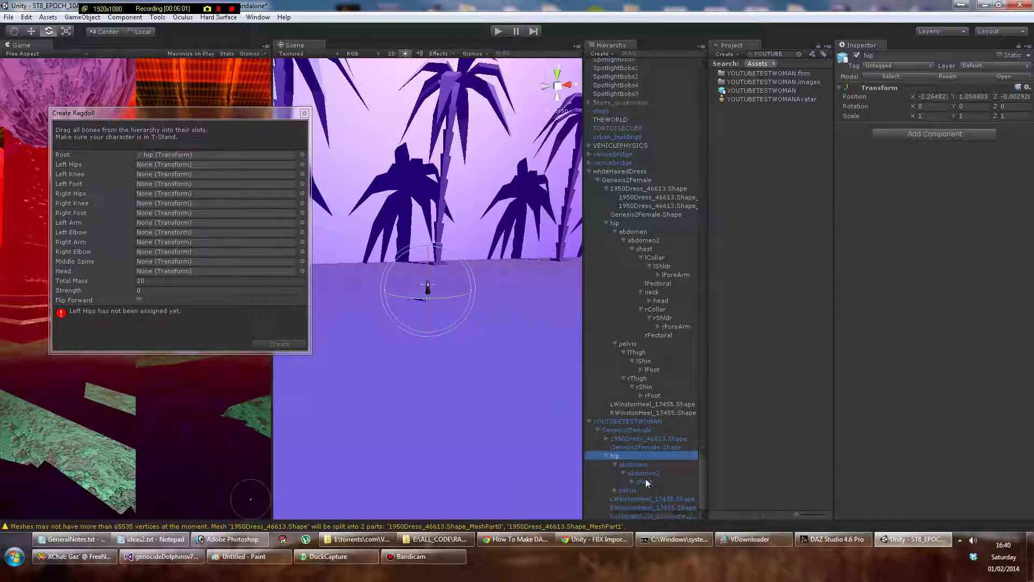
{"action": "left_click", "coordinate": [631, 482]}
{"action": "scroll", "coordinate": [647, 490], "scroll_direction": "down", "scroll_amount": 2}
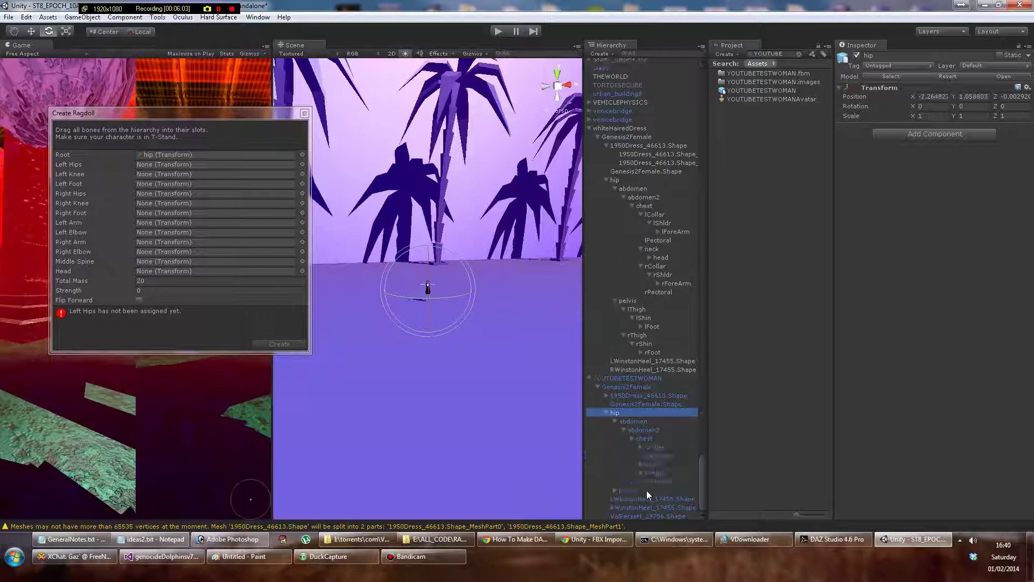
{"action": "left_click", "coordinate": [641, 448]}
{"action": "scroll", "coordinate": [644, 450], "scroll_direction": "down", "scroll_amount": 1}
{"action": "left_click", "coordinate": [649, 448]}
{"action": "left_click", "coordinate": [658, 457]}
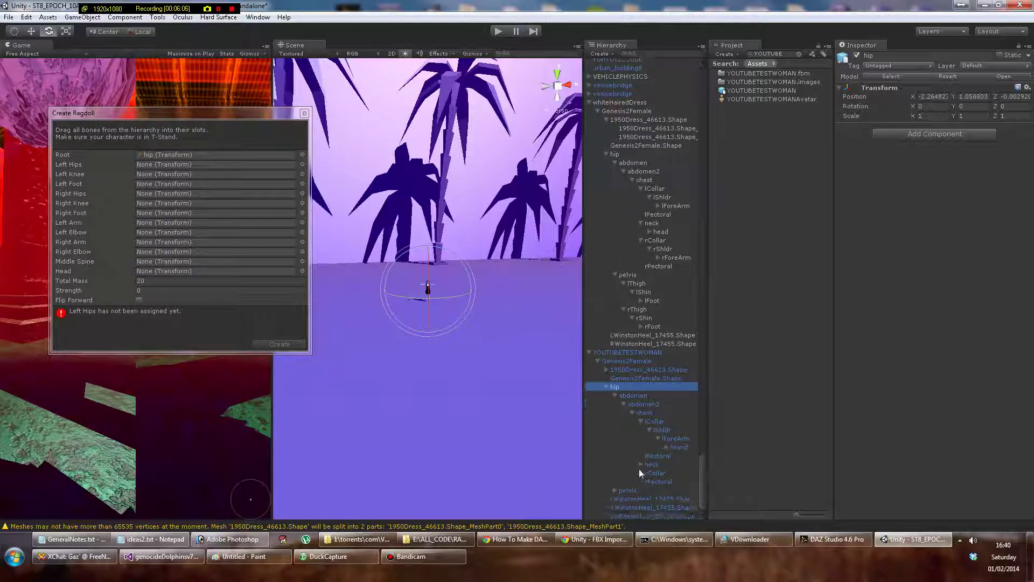
- Expand the right arm chain from rCollar through rHand, and expand the neck to show the head bone
{"action": "left_click", "coordinate": [641, 474]}
{"action": "left_click", "coordinate": [649, 473]}
{"action": "left_click", "coordinate": [658, 483]}
{"action": "left_click", "coordinate": [667, 491]}
{"action": "left_click", "coordinate": [640, 455]}
{"action": "scroll", "coordinate": [656, 464], "scroll_direction": "down", "scroll_amount": 2}
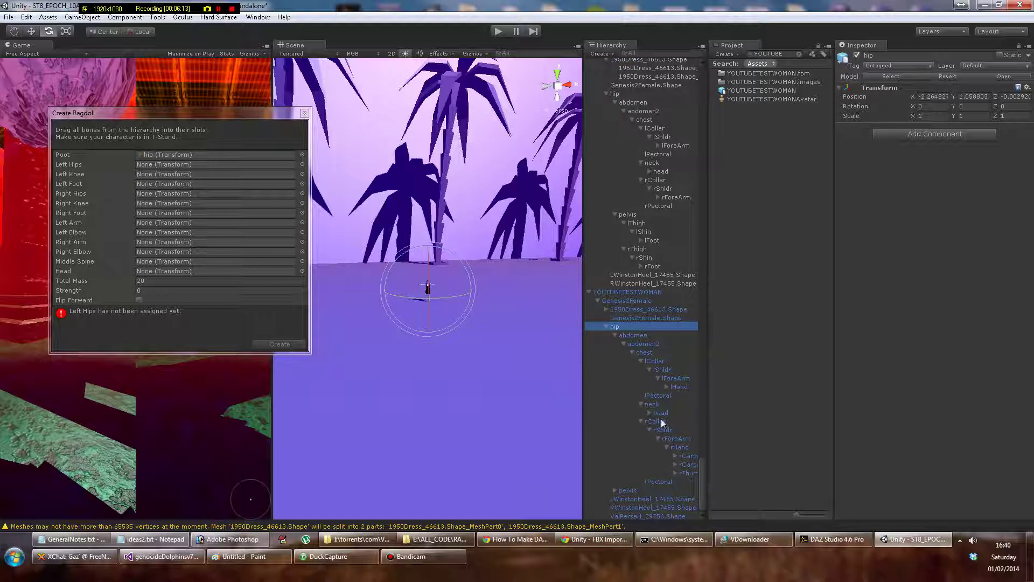
- Expand the pelvis and both leg chains down to the feet, and assign lThigh to the ragdoll's Left Hips
{"action": "left_click", "coordinate": [615, 490]}
{"action": "scroll", "coordinate": [643, 481], "scroll_direction": "down", "scroll_amount": 1}
{"action": "left_click", "coordinate": [623, 483]}
{"action": "scroll", "coordinate": [638, 490], "scroll_direction": "down", "scroll_amount": 1}
{"action": "left_click", "coordinate": [632, 481]}
{"action": "scroll", "coordinate": [632, 481], "scroll_direction": "down", "scroll_amount": 1}
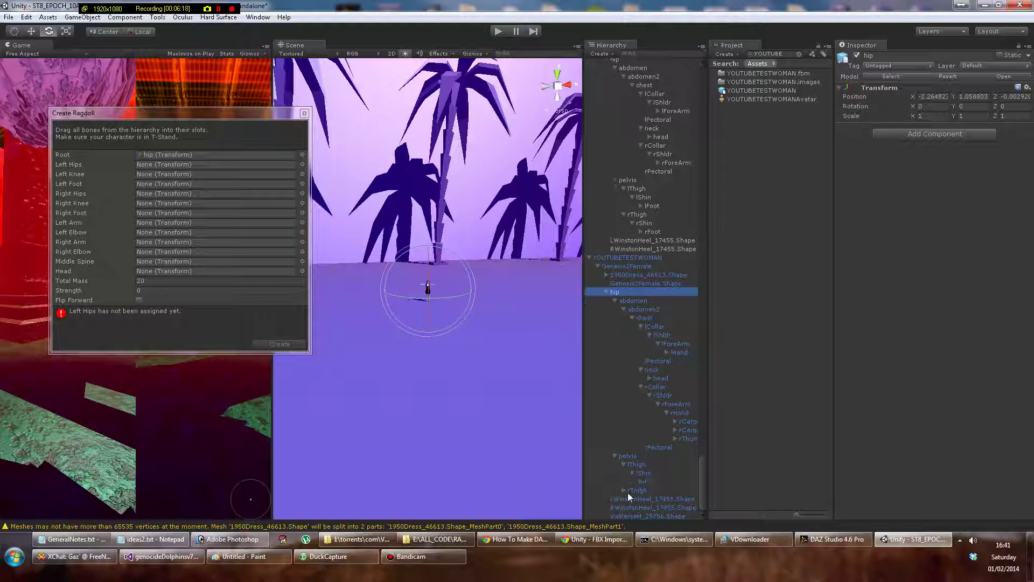
{"action": "left_click", "coordinate": [625, 491]}
{"action": "scroll", "coordinate": [629, 493], "scroll_direction": "down", "scroll_amount": 1}
{"action": "left_click", "coordinate": [633, 490]}
{"action": "scroll", "coordinate": [633, 490], "scroll_direction": "down", "scroll_amount": 1}
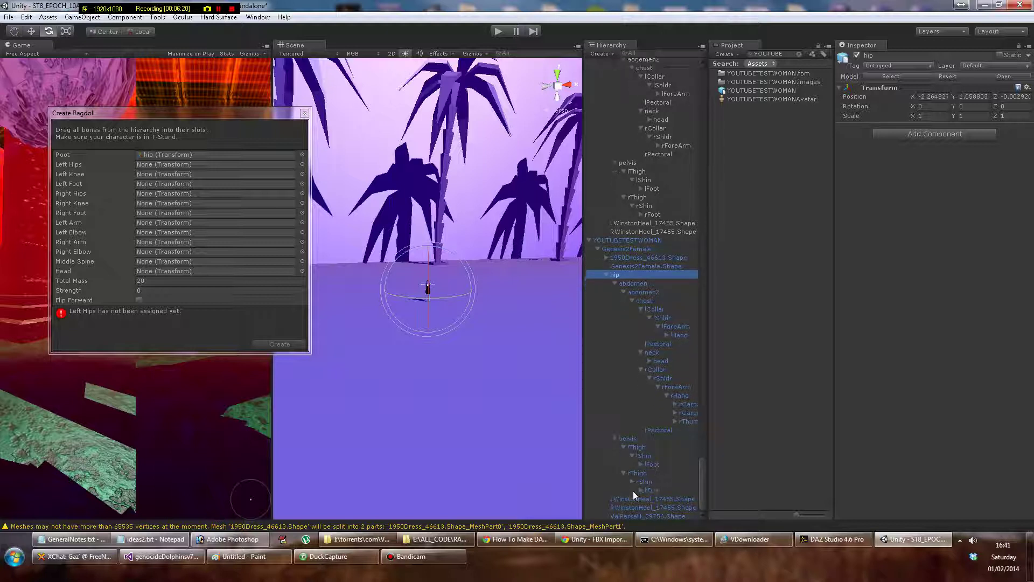
{"action": "left_click", "coordinate": [641, 490]}
{"action": "left_click_drag", "start_coordinate": [637, 447], "coordinate": [173, 164]}
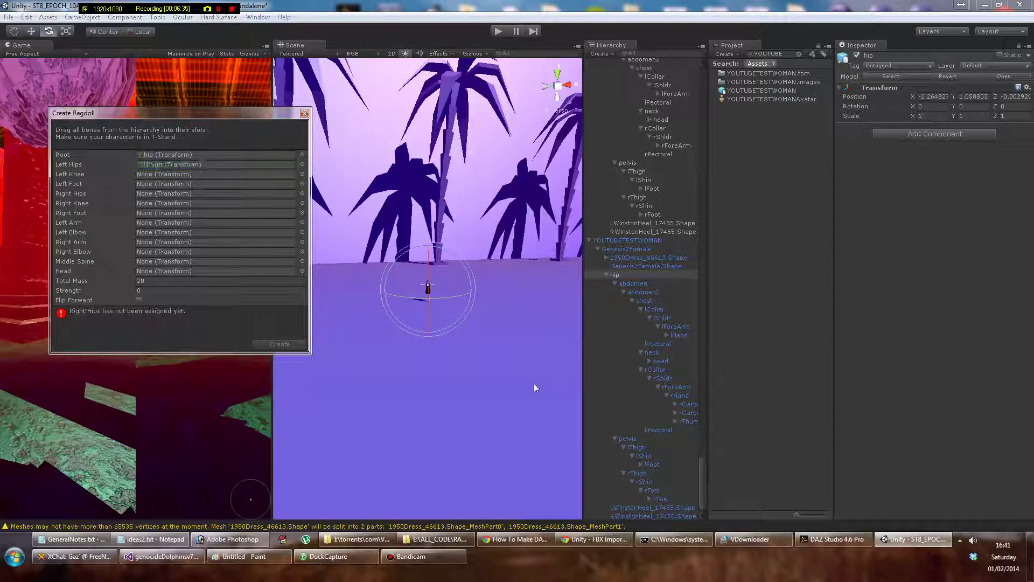
{"action": "left_click_drag", "start_coordinate": [647, 457], "coordinate": [511, 414]}
{"action": "left_click_drag", "start_coordinate": [509, 415], "coordinate": [373, 367]}
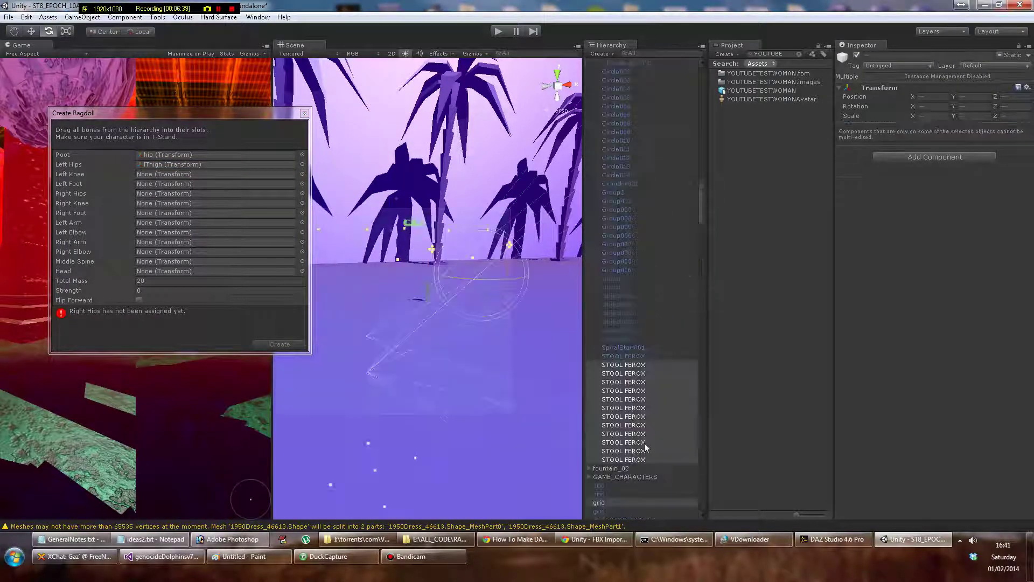
{"action": "left_click", "coordinate": [318, 296]}
{"action": "left_click", "coordinate": [615, 380], "text": "ctrl"}
{"action": "left_click", "coordinate": [615, 380], "text": "ctrl"}
{"action": "key", "text": "ctrl+z"}
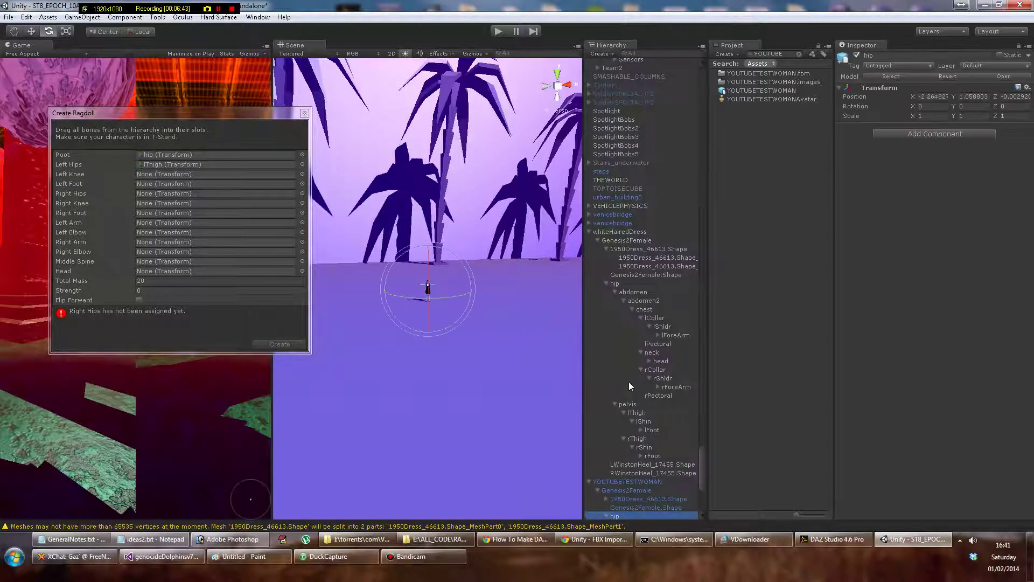
- Assign YOUTUBETESTWOMAN's lShin bone to Left Knee and its lFoot bone to Left Foot
{"action": "scroll", "coordinate": [650, 440], "scroll_direction": "down", "scroll_amount": 7}
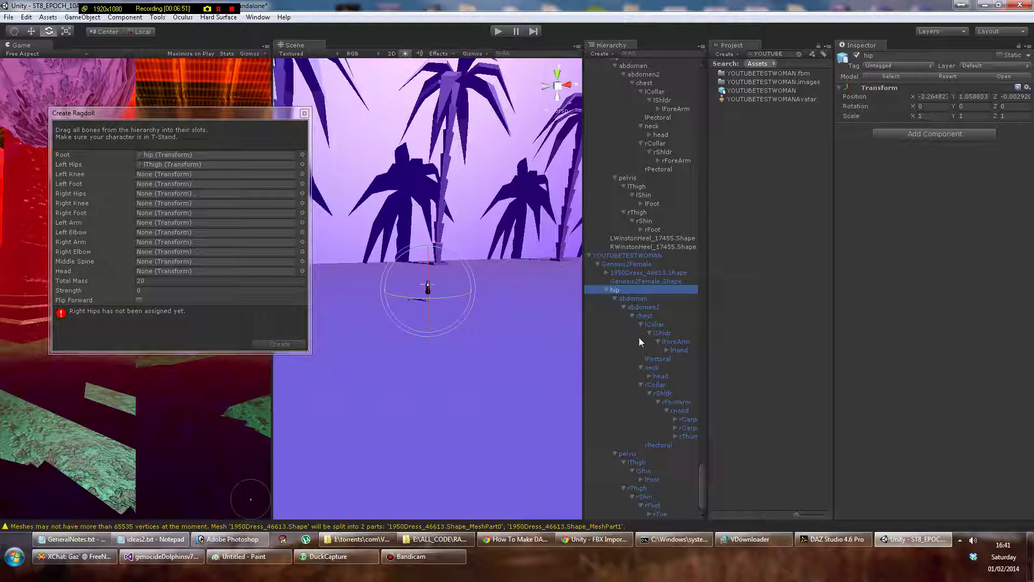
{"action": "scroll", "coordinate": [646, 360], "scroll_direction": "down", "scroll_amount": 1}
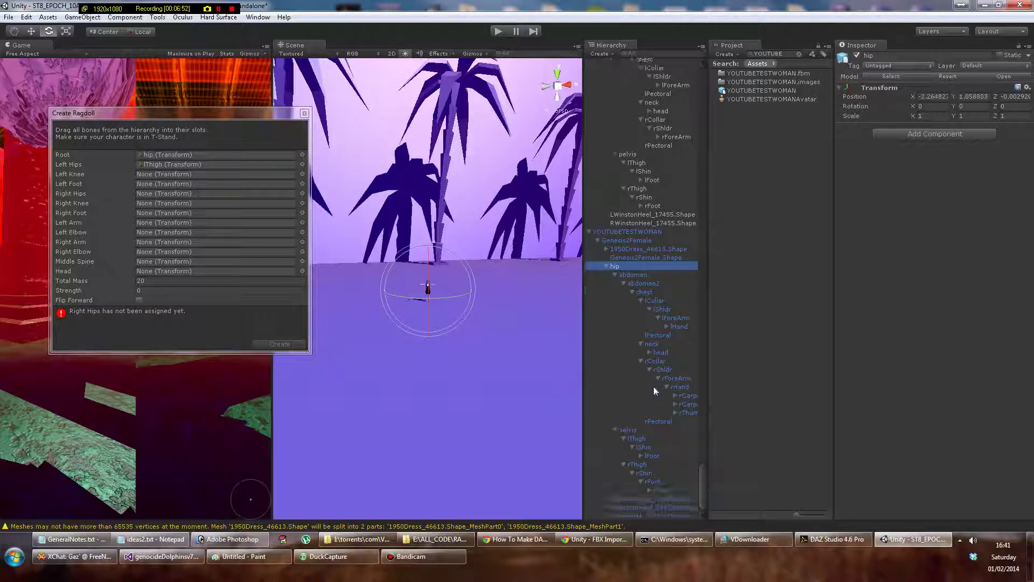
{"action": "left_click", "coordinate": [649, 447]}
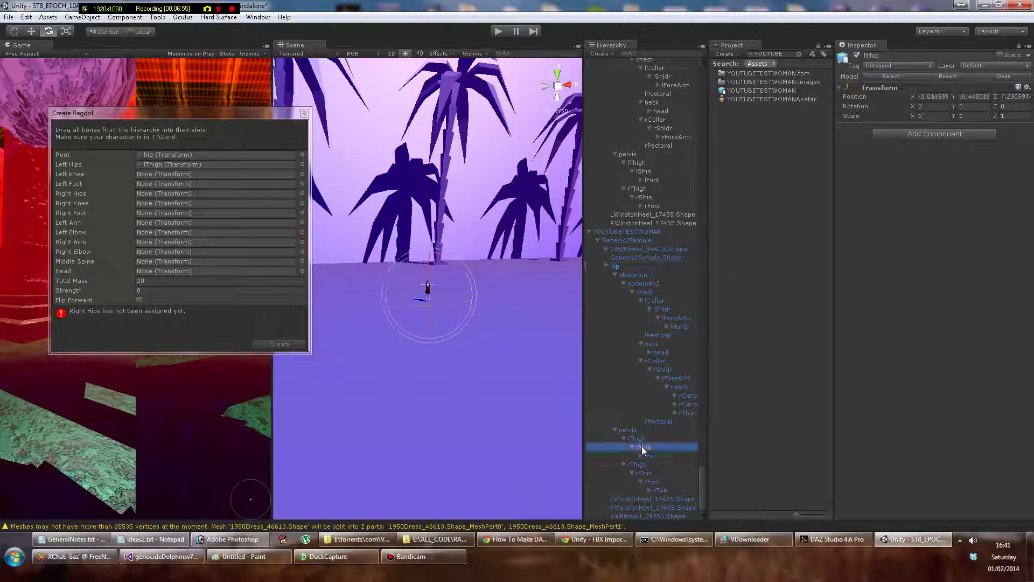
{"action": "left_click_drag", "start_coordinate": [649, 450], "coordinate": [189, 175]}
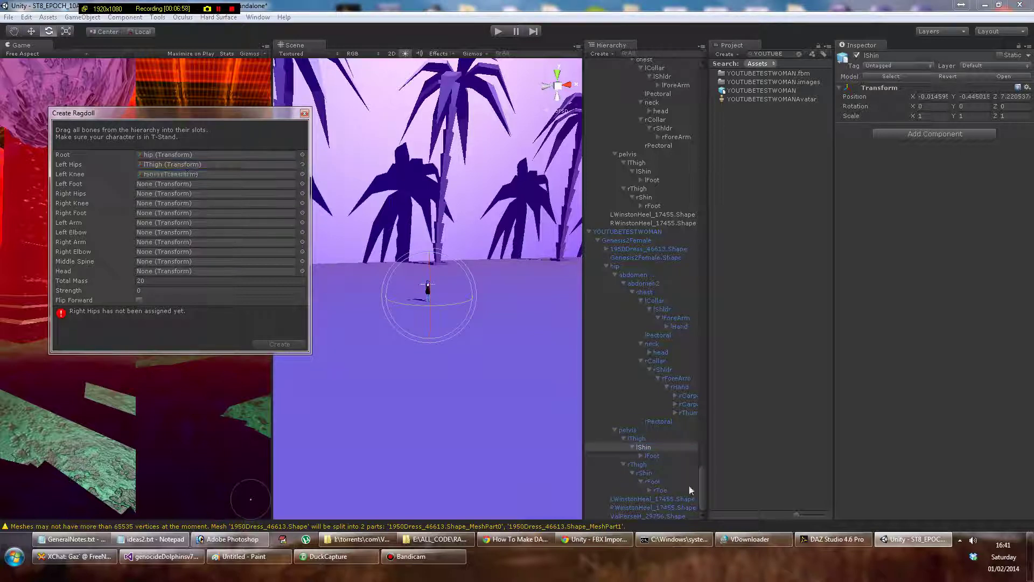
{"action": "left_click_drag", "start_coordinate": [656, 456], "coordinate": [183, 183]}
- Assign rThigh to Right Hips, rShin to Right Knee and lFoot to Right Foot in the ragdoll setup
{"action": "left_click_drag", "start_coordinate": [642, 464], "coordinate": [163, 192]}
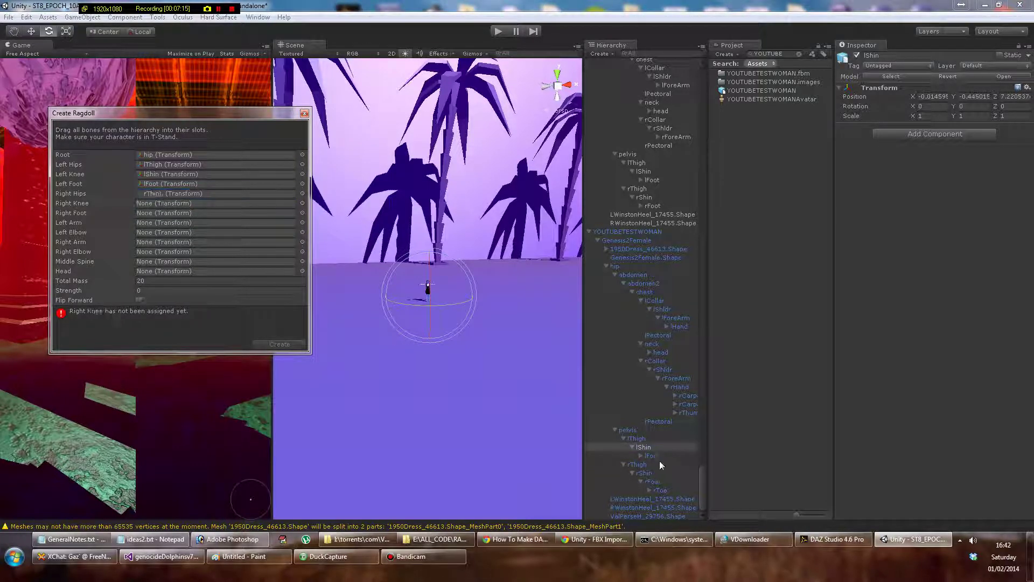
{"action": "left_click_drag", "start_coordinate": [648, 474], "coordinate": [182, 204]}
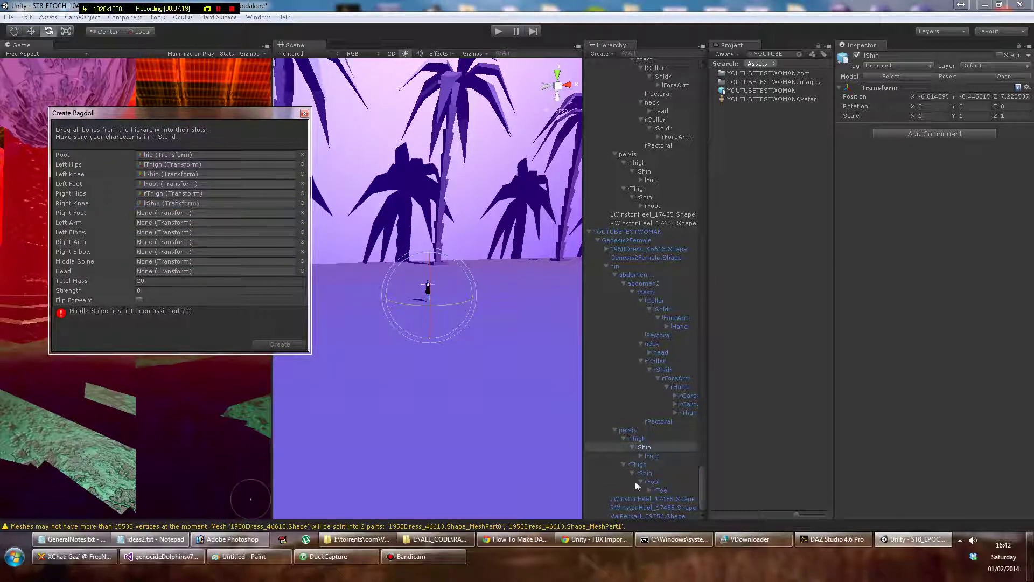
{"action": "left_click_drag", "start_coordinate": [656, 457], "coordinate": [169, 213]}
- Assign lShldr to Left Arm, lForeArm to Left Elbow, rShldr to Right Arm and rForeArm to Right Elbow
{"action": "left_click", "coordinate": [613, 430]}
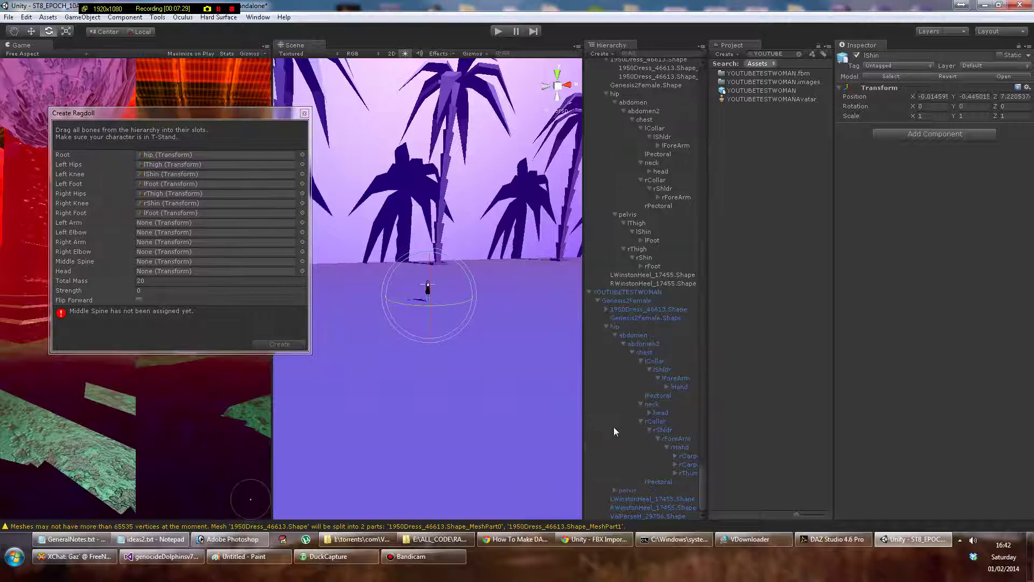
{"action": "left_click", "coordinate": [664, 370]}
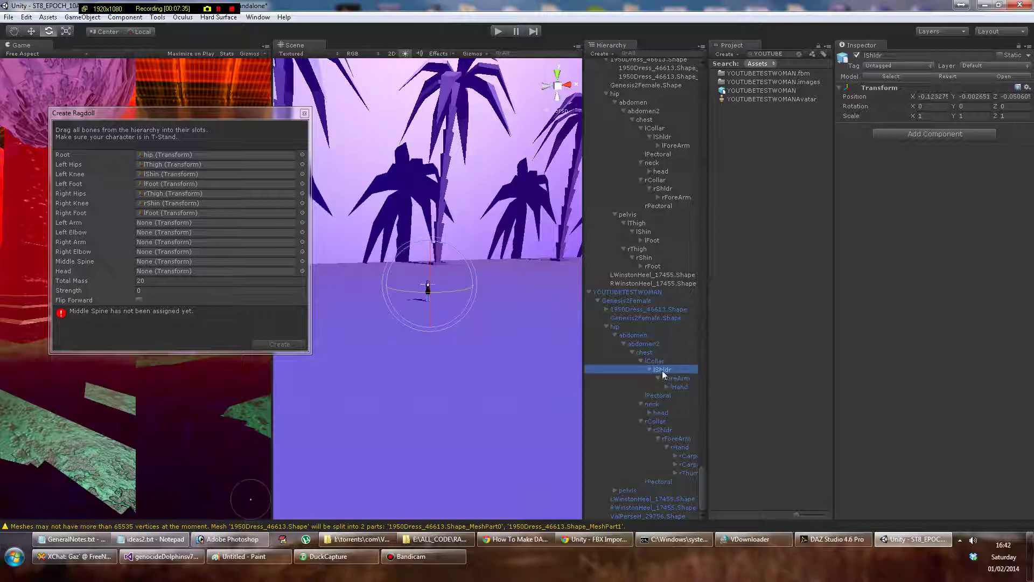
{"action": "left_click_drag", "start_coordinate": [664, 371], "coordinate": [175, 223]}
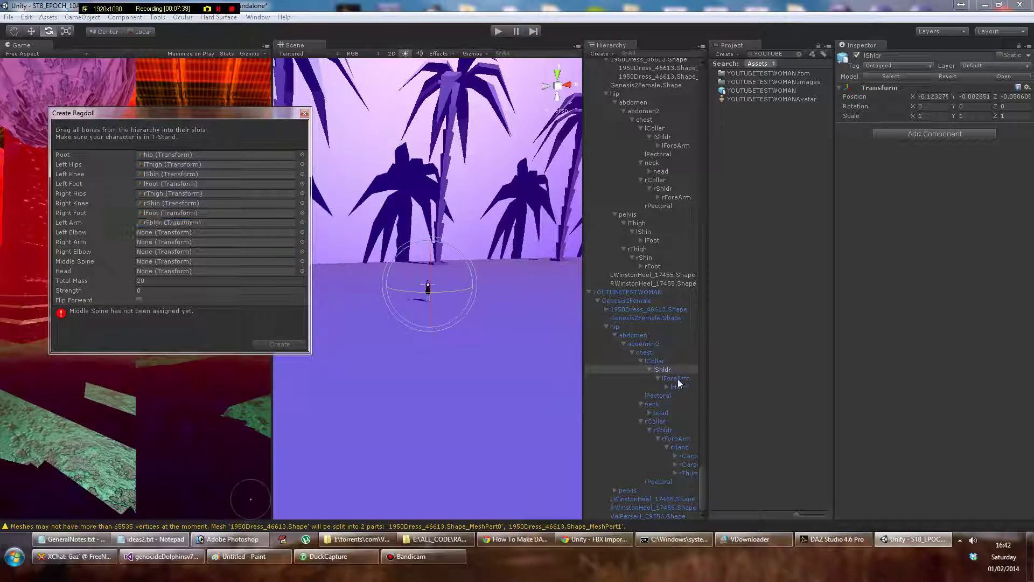
{"action": "left_click_drag", "start_coordinate": [676, 380], "coordinate": [166, 235]}
{"action": "left_click_drag", "start_coordinate": [662, 430], "coordinate": [175, 241]}
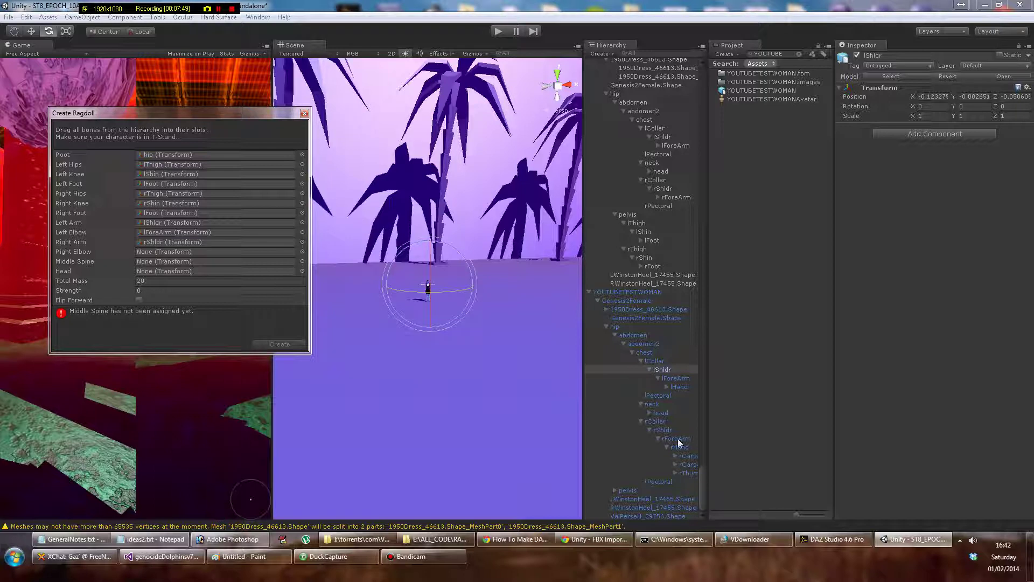
{"action": "left_click_drag", "start_coordinate": [673, 438], "coordinate": [157, 253]}
- Assign the chest bone to Middle Spine and the head bone to Head in the ragdoll setup
{"action": "left_click", "coordinate": [647, 351]}
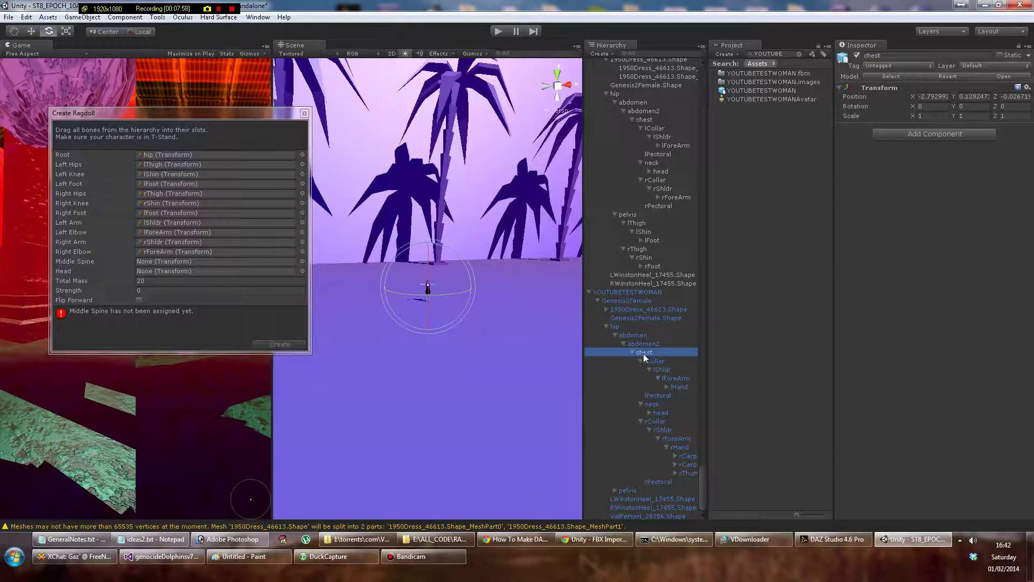
{"action": "left_click_drag", "start_coordinate": [640, 354], "coordinate": [166, 262]}
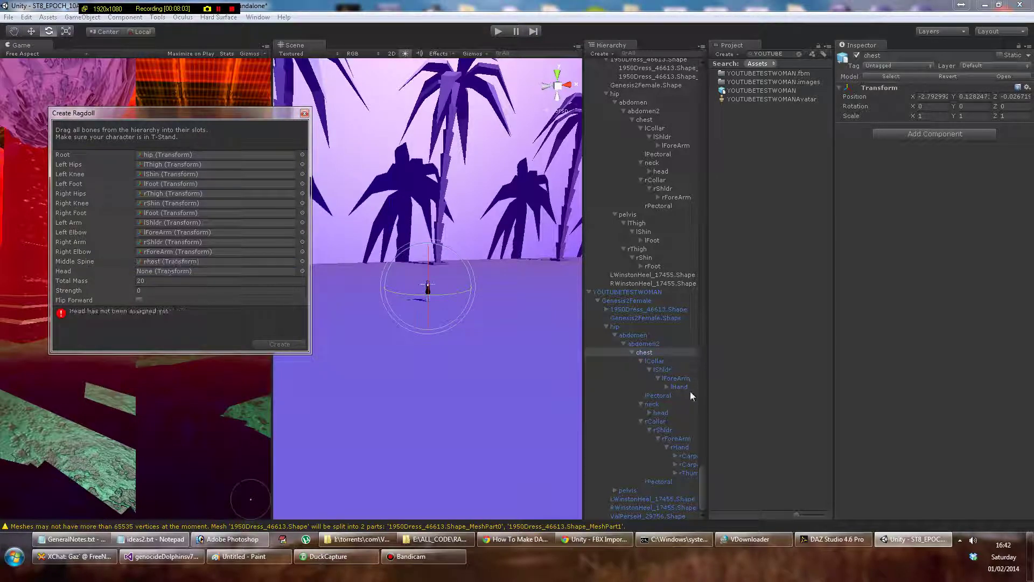
{"action": "left_click_drag", "start_coordinate": [660, 415], "coordinate": [167, 272]}
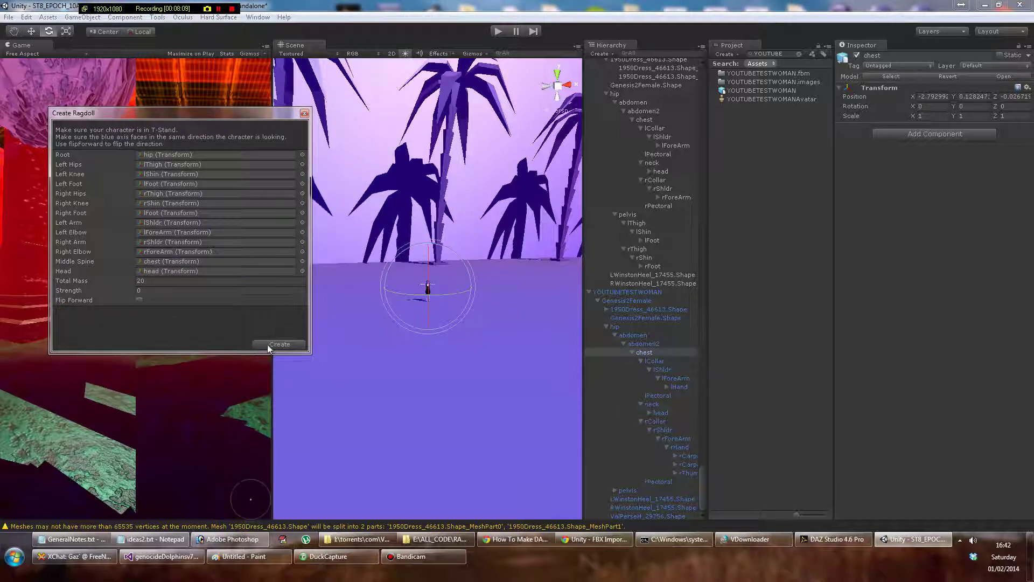
{"action": "scroll", "coordinate": [436, 290], "scroll_direction": "up", "scroll_amount": 15}
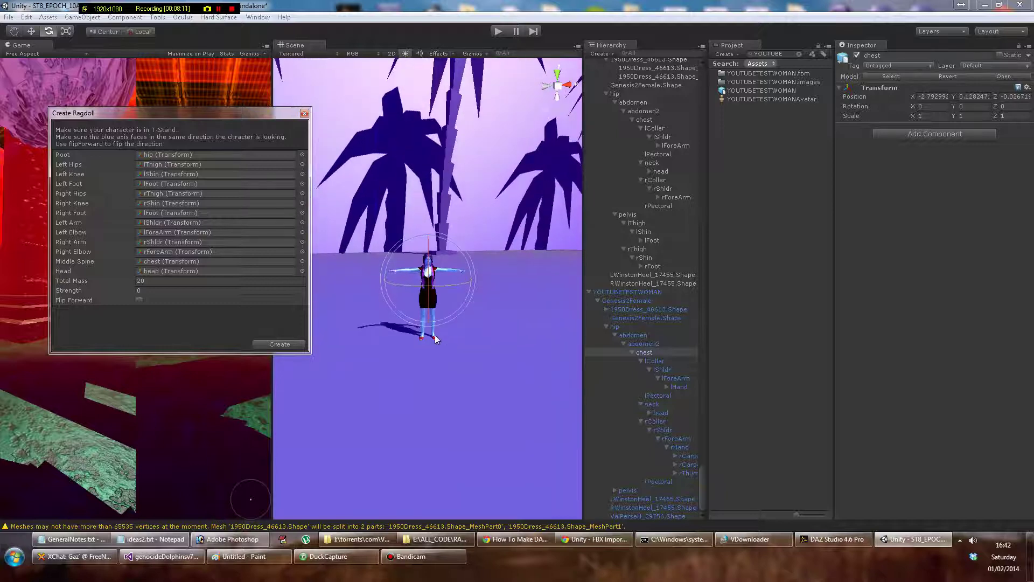
- Create the ragdoll on YOUTUBETESTWOMAN from the assigned bones
{"action": "scroll", "coordinate": [437, 343], "scroll_direction": "up", "scroll_amount": 5}
{"action": "middle_click_drag", "start_coordinate": [433, 310], "coordinate": [449, 324]}
{"action": "scroll", "coordinate": [458, 342], "scroll_direction": "down", "scroll_amount": 3}
{"action": "left_click", "coordinate": [278, 345]}
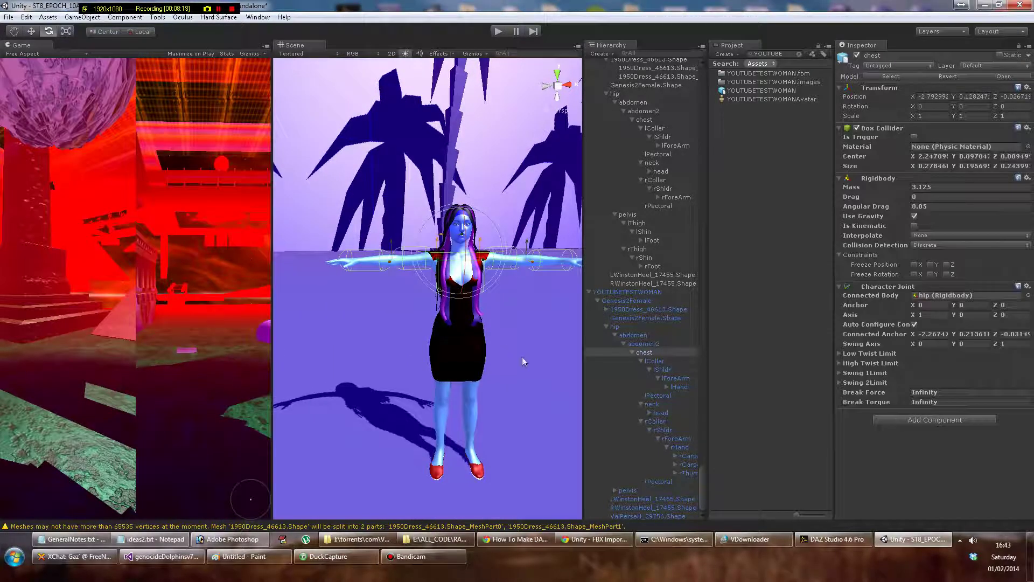
- View the character with its new physics components in the scene, and play the scene to test the ragdoll
{"action": "left_click_drag", "start_coordinate": [522, 358], "coordinate": [507, 309], "text": "alt"}
{"action": "scroll", "coordinate": [511, 311], "scroll_direction": "down", "scroll_amount": 3}
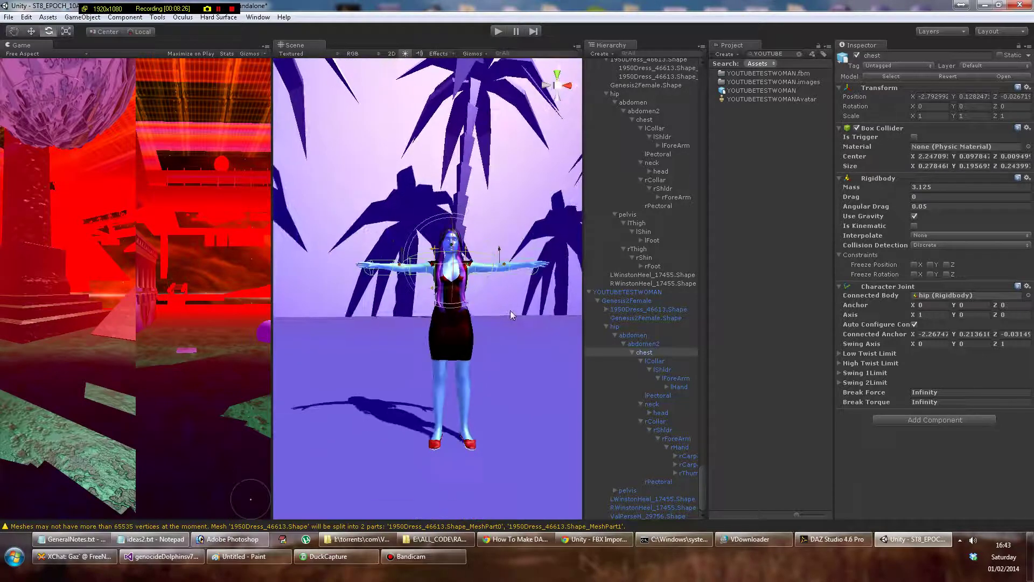
{"action": "middle_click_drag", "start_coordinate": [510, 312], "coordinate": [395, 346]}
{"action": "scroll", "coordinate": [394, 346], "scroll_direction": "up", "scroll_amount": 4}
{"action": "left_click_drag", "start_coordinate": [395, 348], "coordinate": [377, 367], "text": "alt"}
{"action": "scroll", "coordinate": [376, 367], "scroll_direction": "down", "scroll_amount": 3}
{"action": "middle_click_drag", "start_coordinate": [377, 367], "coordinate": [467, 380]}
{"action": "scroll", "coordinate": [466, 380], "scroll_direction": "down", "scroll_amount": 2}
{"action": "left_click_drag", "start_coordinate": [444, 381], "coordinate": [435, 380], "text": "alt"}
{"action": "left_click", "coordinate": [500, 32]}
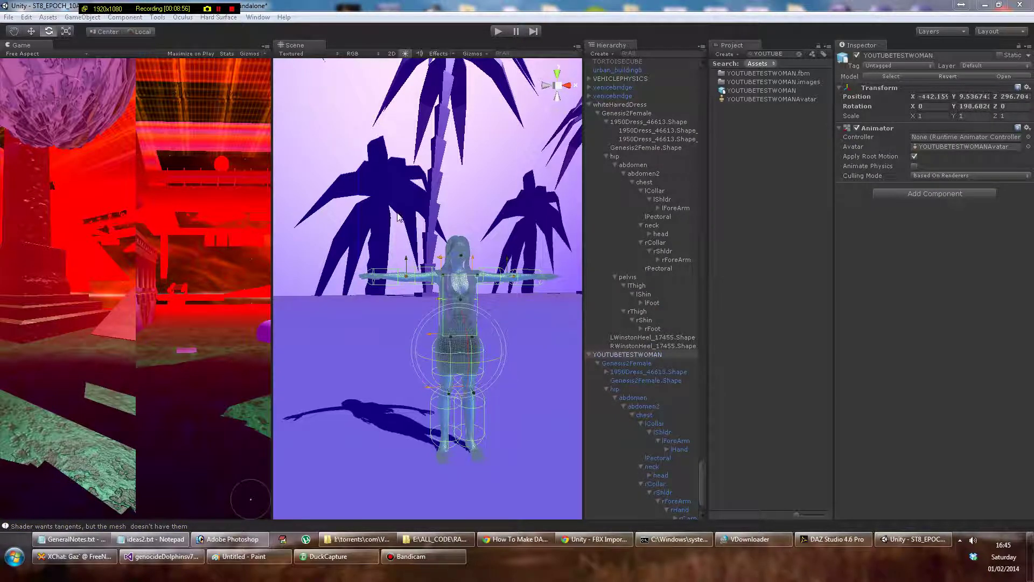
- Select the YOUTUBETESTWOMAN root and examine how the ragdoll colliders fit around its arms, torso and legs
{"action": "left_click", "coordinate": [625, 357]}
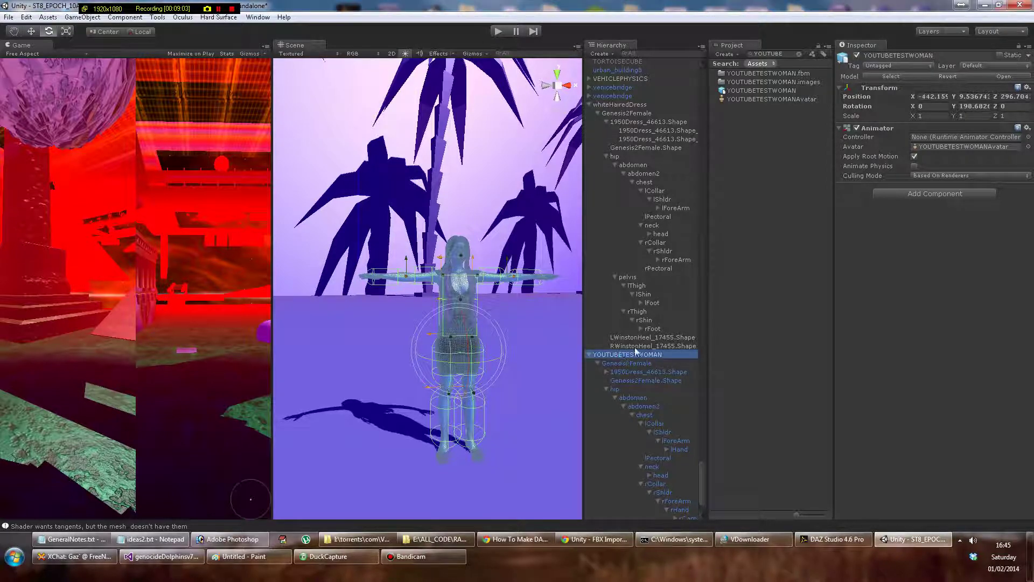
{"action": "left_click", "coordinate": [634, 348]}
{"action": "left_click", "coordinate": [631, 353]}
{"action": "left_click_drag", "start_coordinate": [519, 330], "coordinate": [463, 334], "text": "alt"}
{"action": "scroll", "coordinate": [463, 334], "scroll_direction": "up", "scroll_amount": 5}
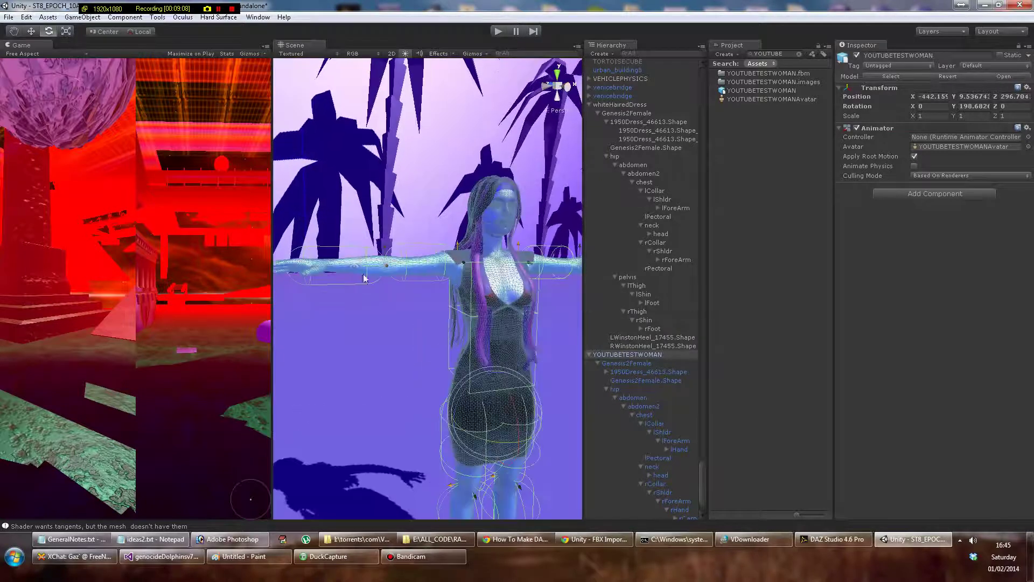
{"action": "left_click_drag", "start_coordinate": [363, 278], "coordinate": [276, 306], "text": "alt"}
{"action": "scroll", "coordinate": [489, 352], "scroll_direction": "down", "scroll_amount": 5}
{"action": "scroll", "coordinate": [458, 340], "scroll_direction": "up", "scroll_amount": 1}
{"action": "left_click_drag", "start_coordinate": [445, 351], "coordinate": [445, 328], "text": "alt"}
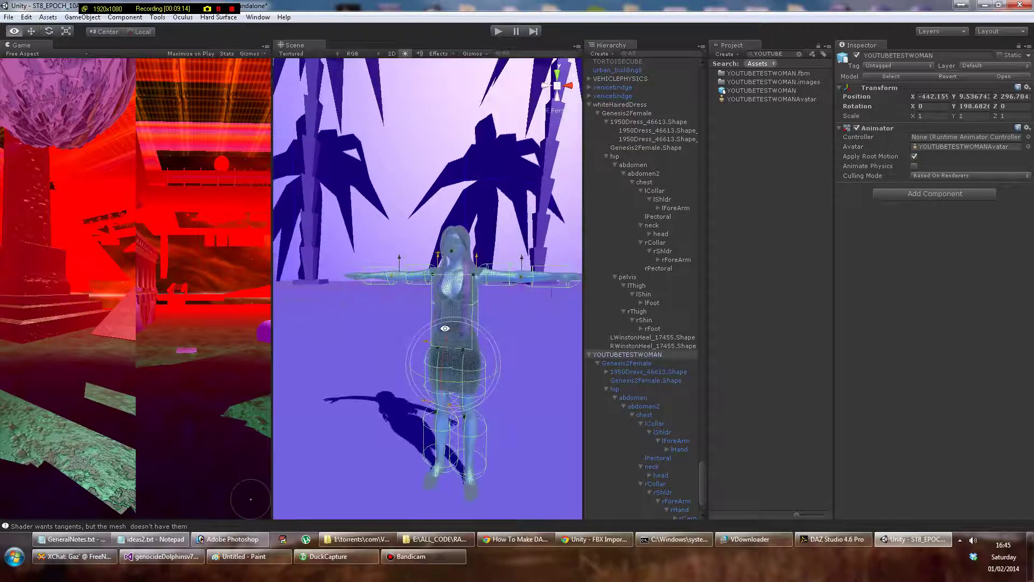
{"action": "left_click", "coordinate": [570, 273]}
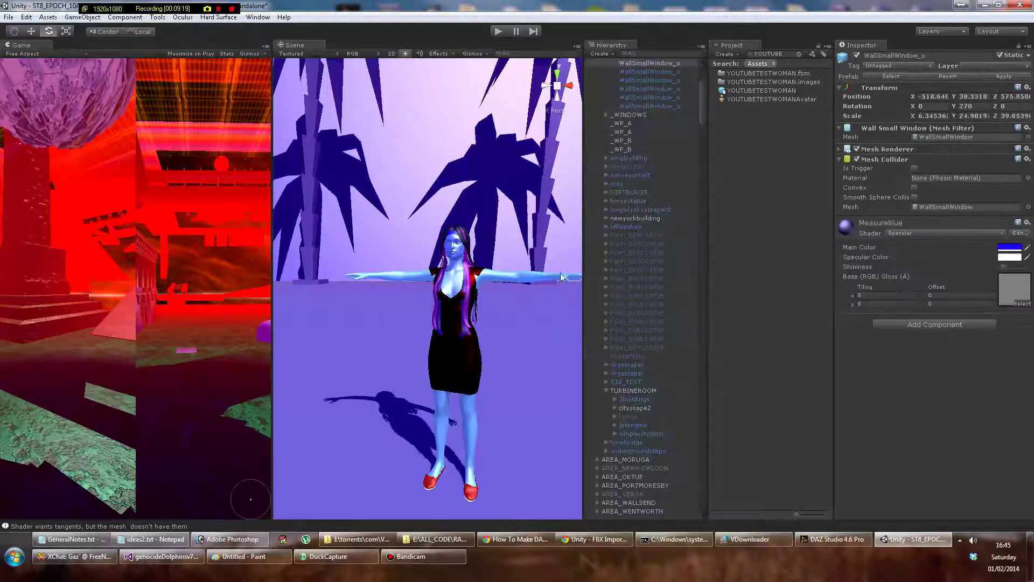
{"action": "left_click", "coordinate": [558, 279]}
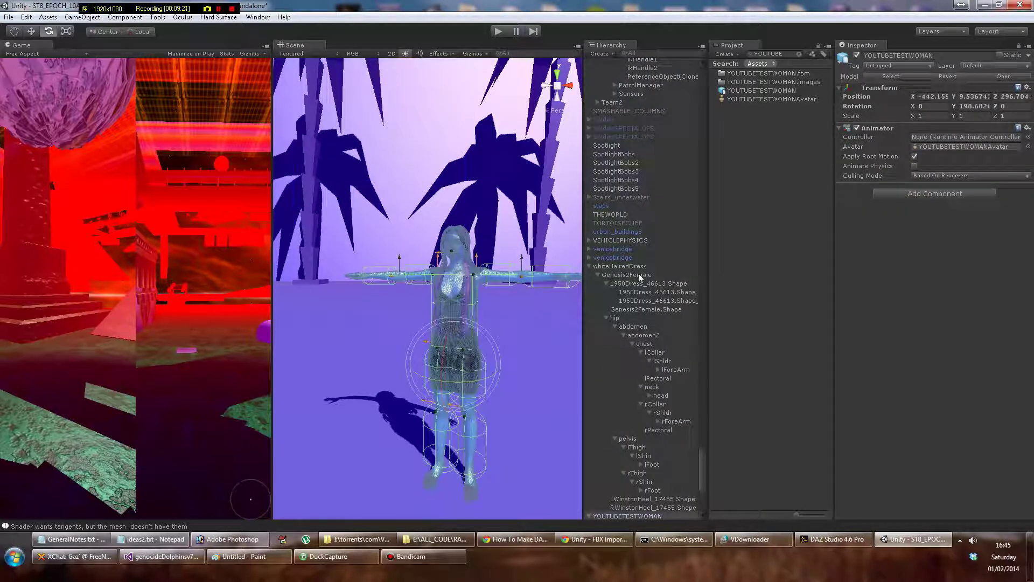
- Try a radius of 0.03 on the Capsule Collider of YOUTUBETESTWOMAN's lForeArm bone, and undo the change
{"action": "scroll", "coordinate": [636, 276], "scroll_direction": "down", "scroll_amount": 4}
{"action": "scroll", "coordinate": [632, 389], "scroll_direction": "down", "scroll_amount": 3}
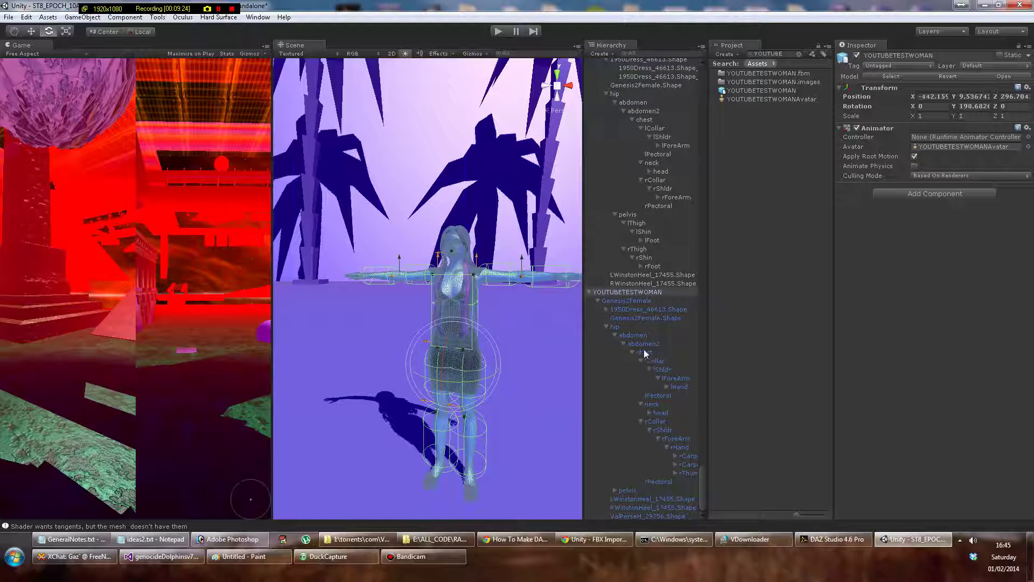
{"action": "left_click", "coordinate": [676, 379]}
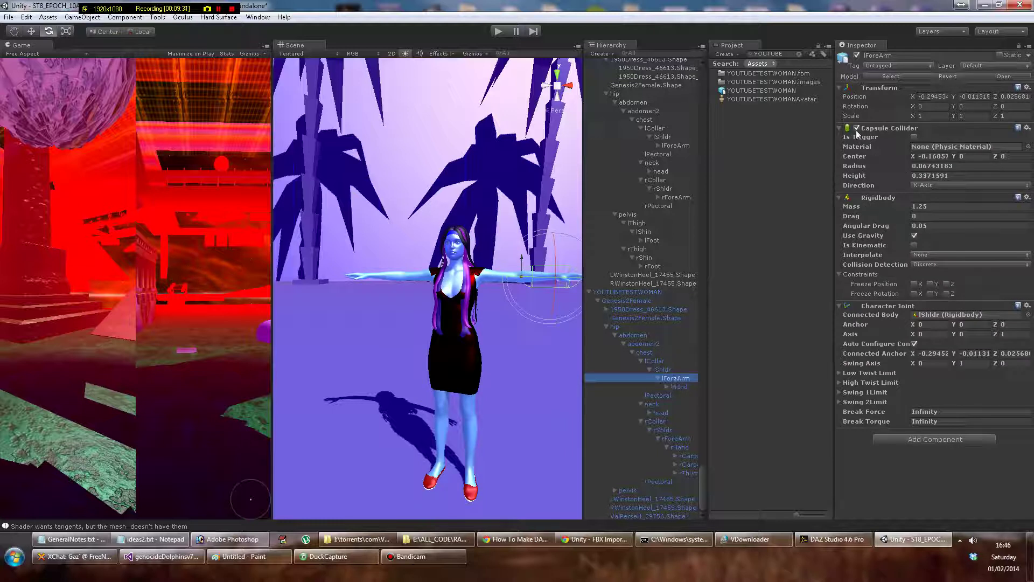
{"action": "left_click", "coordinate": [857, 129]}
{"action": "left_click", "coordinate": [857, 130]}
{"action": "mouse_move", "coordinate": [858, 168]}
{"action": "left_mouse_down"}
{"action": "mouse_move", "coordinate": [992, 167]}
{"action": "mouse_move", "coordinate": [861, 160]}
{"action": "left_mouse_up"}
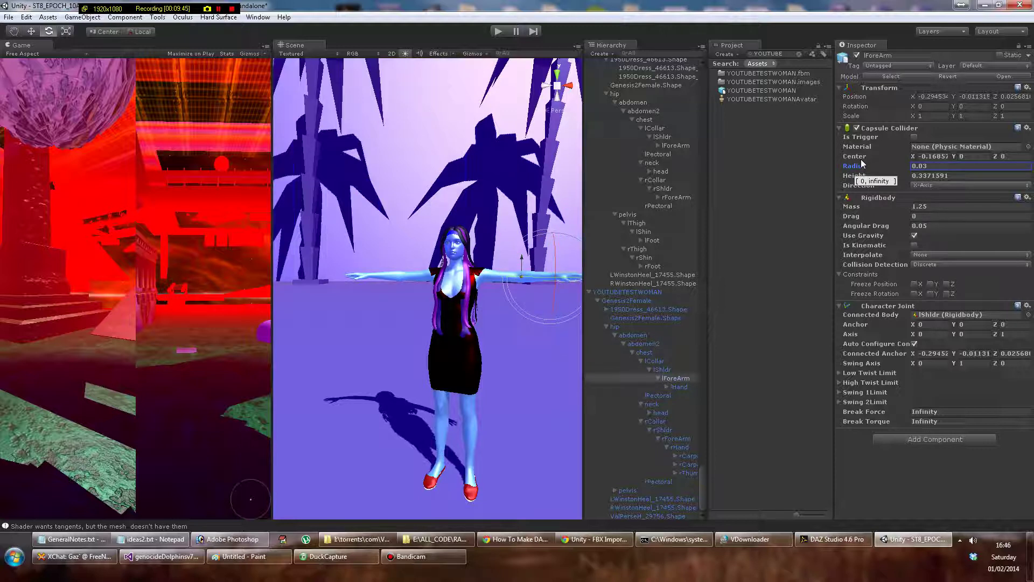
{"action": "key", "text": "ctrl+z"}
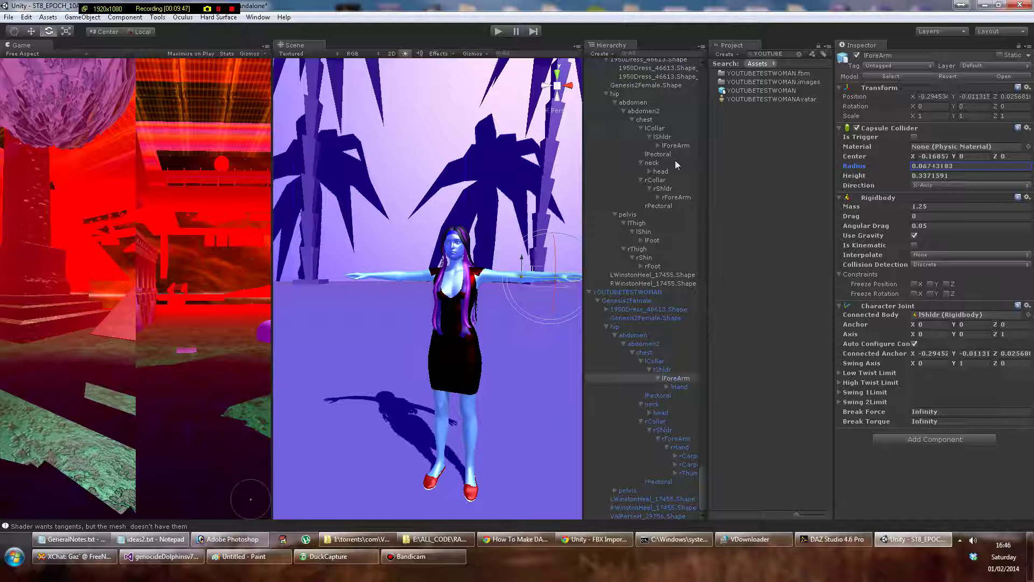
- Reselect the YOUTUBETESTWOMAN root and check the colliders over the whole body
{"action": "left_click", "coordinate": [632, 293]}
{"action": "left_click_drag", "start_coordinate": [465, 215], "coordinate": [485, 221], "text": "alt"}
{"action": "middle_click_drag", "start_coordinate": [472, 195], "coordinate": [410, 191]}
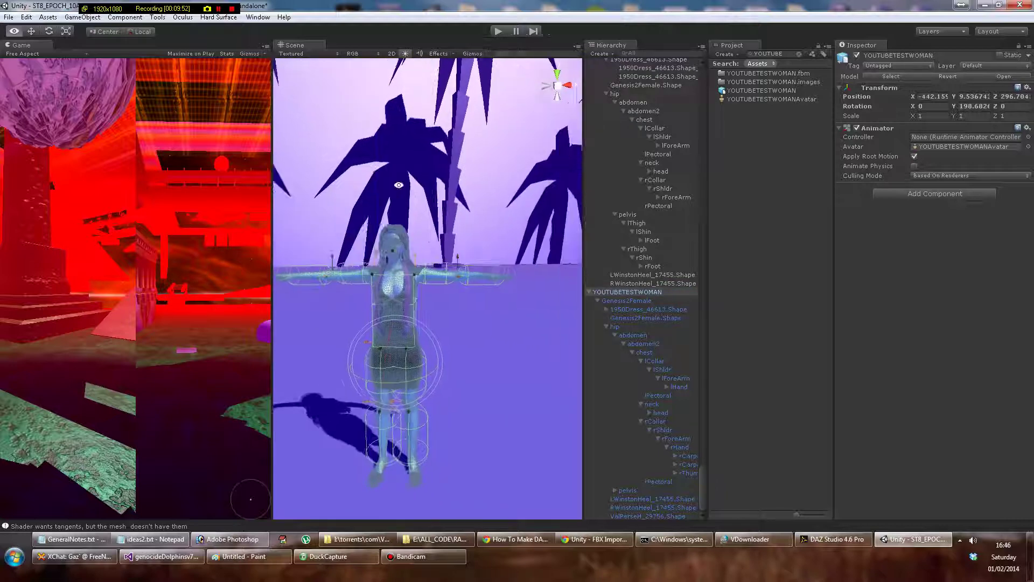